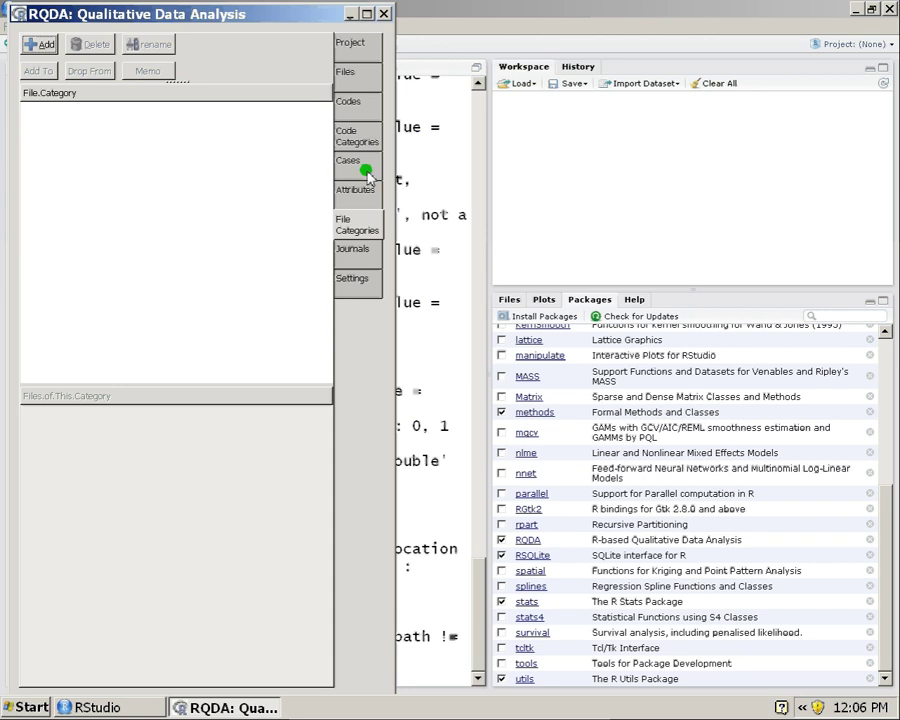
Look through the project's cases, files and code categories, checking interview files such as Int01 and Int04.
{"action": "left_click", "coordinate": [356, 165]}
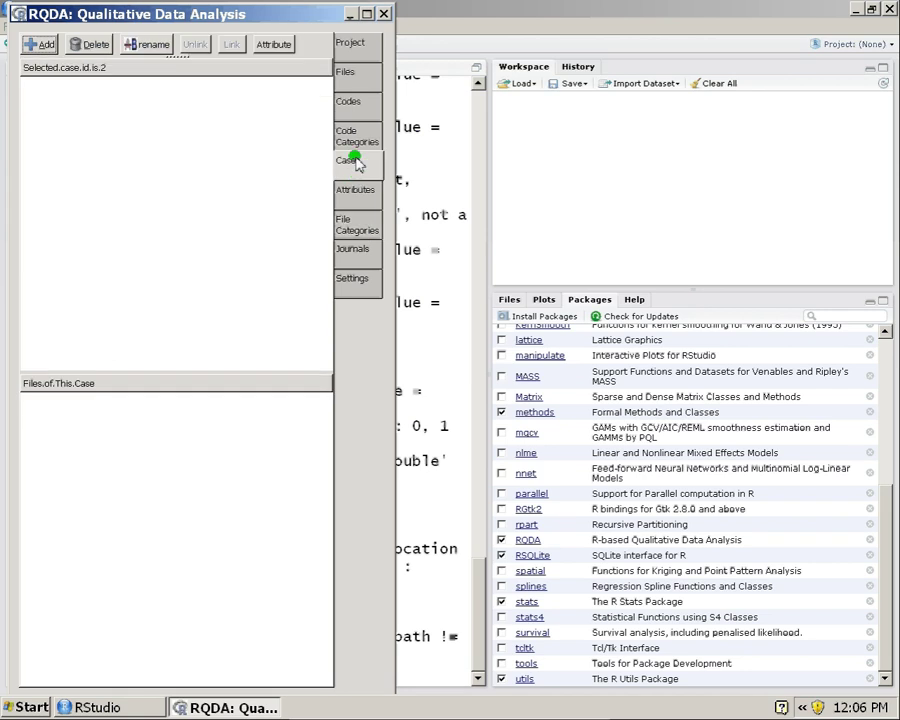
{"action": "left_click", "coordinate": [357, 70]}
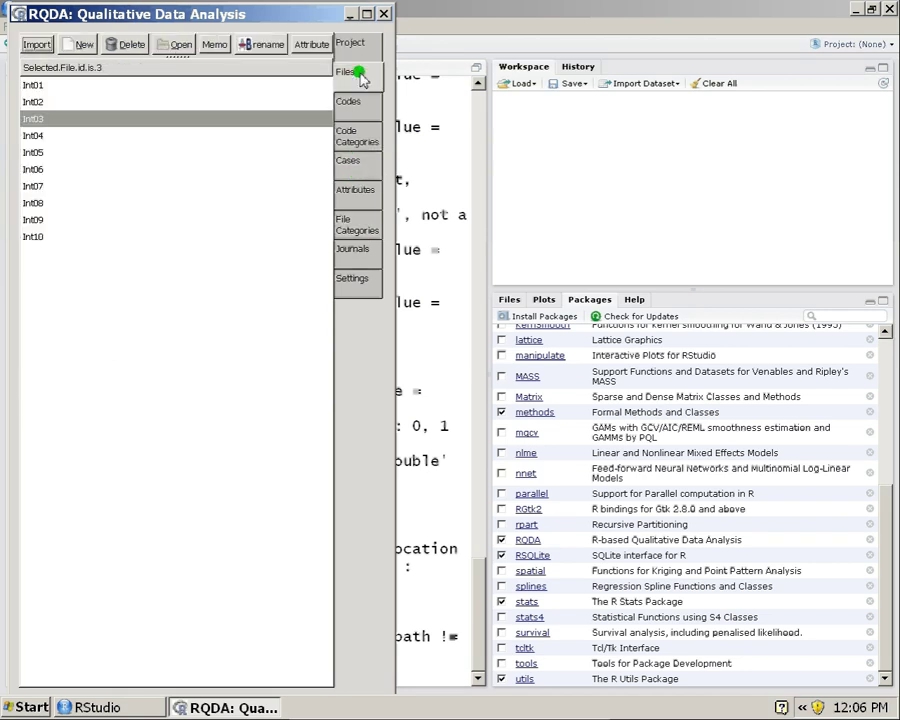
{"action": "left_click", "coordinate": [351, 170]}
{"action": "left_click", "coordinate": [351, 141]}
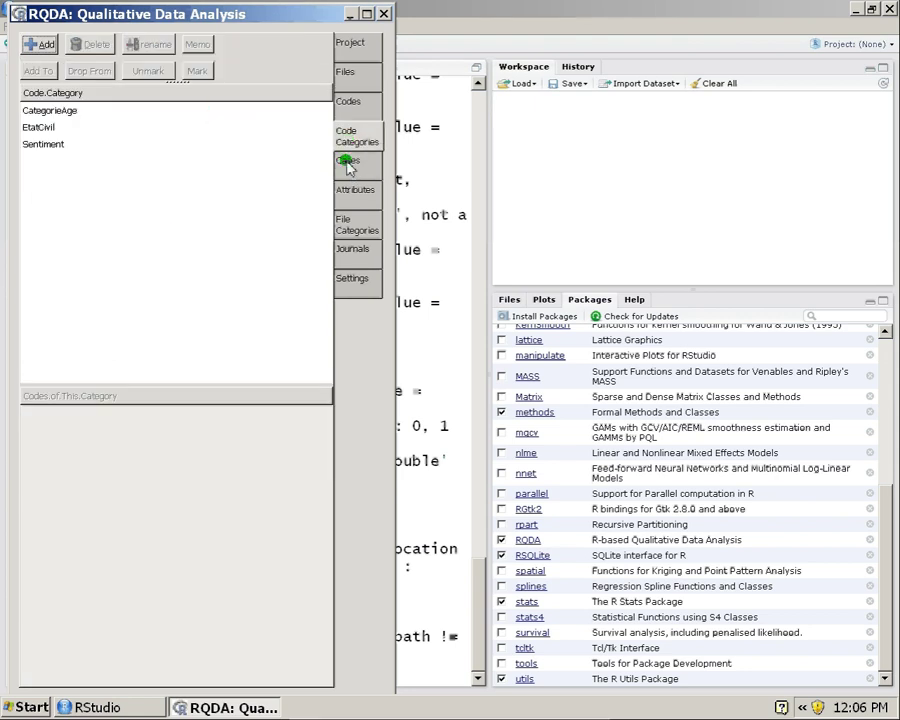
{"action": "left_click", "coordinate": [349, 161]}
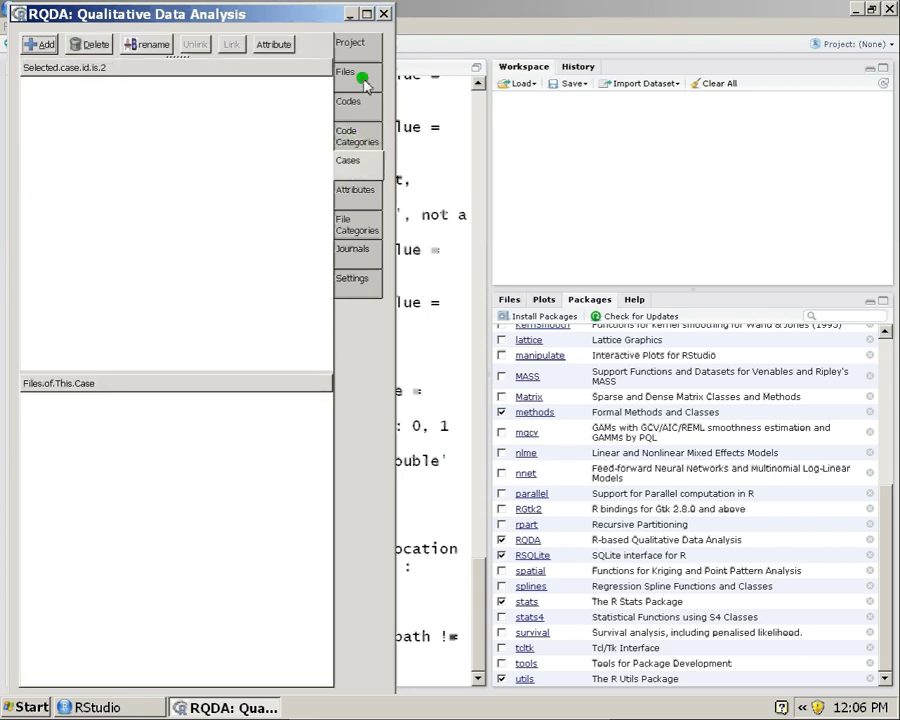
{"action": "left_click", "coordinate": [364, 80]}
{"action": "left_click", "coordinate": [30, 85]}
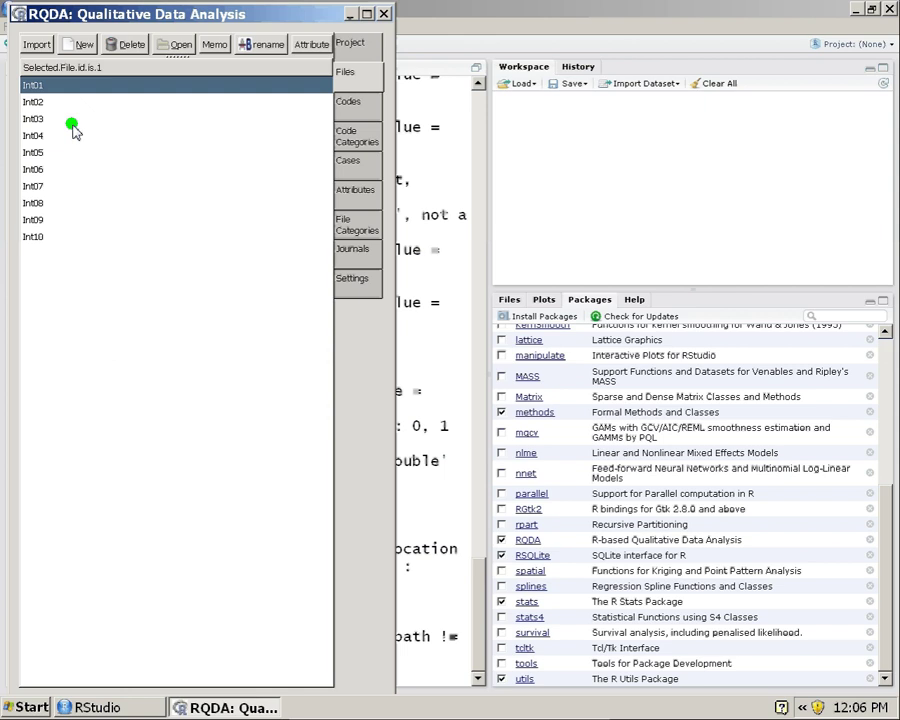
{"action": "right_click", "coordinate": [70, 120]}
{"action": "left_click", "coordinate": [40, 136]}
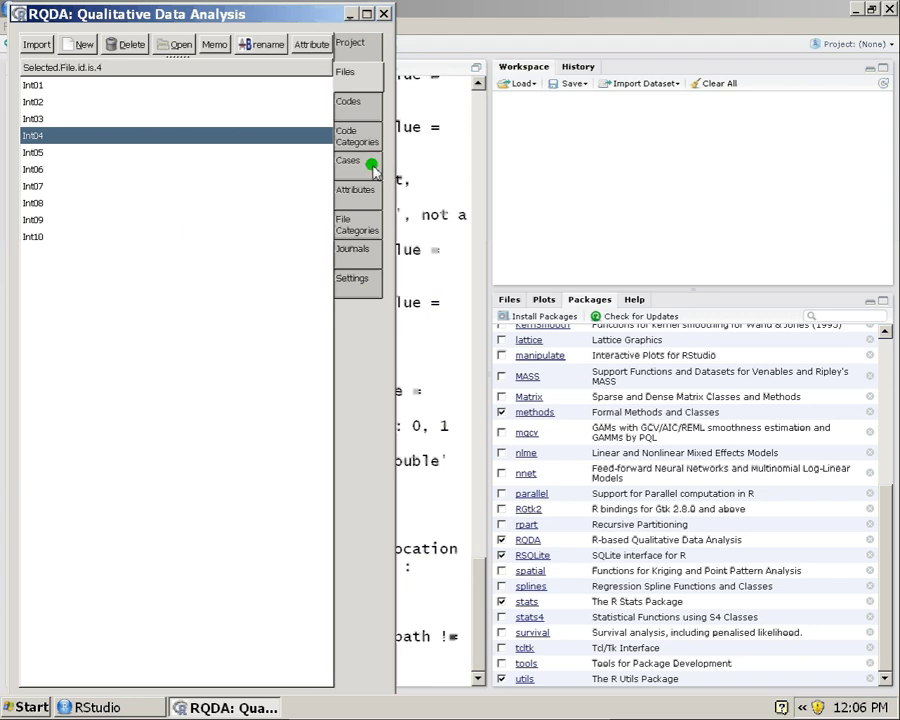
Compare the code categories, cases, attributes and file categories lists to see how interviews can be grouped.
{"action": "left_click", "coordinate": [372, 163]}
{"action": "left_click", "coordinate": [372, 145]}
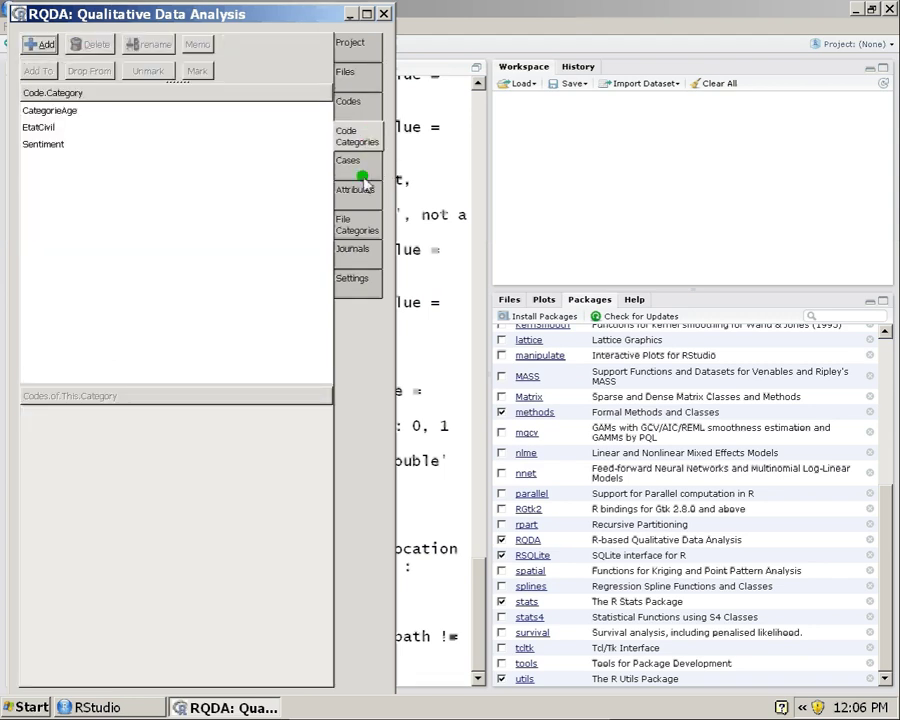
{"action": "left_click", "coordinate": [359, 169]}
{"action": "left_click", "coordinate": [366, 193]}
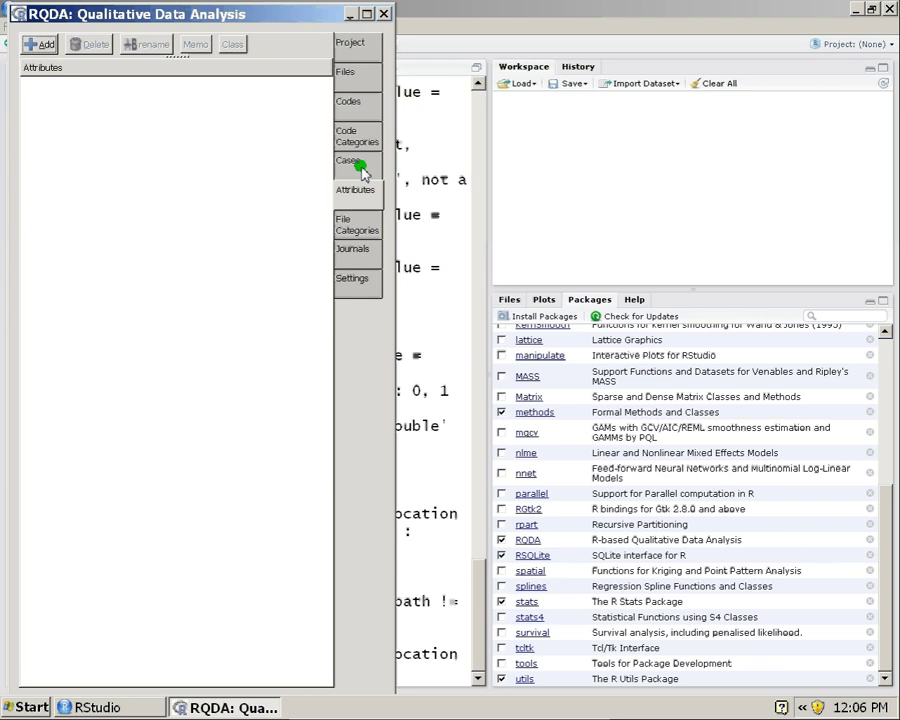
{"action": "left_click", "coordinate": [362, 172]}
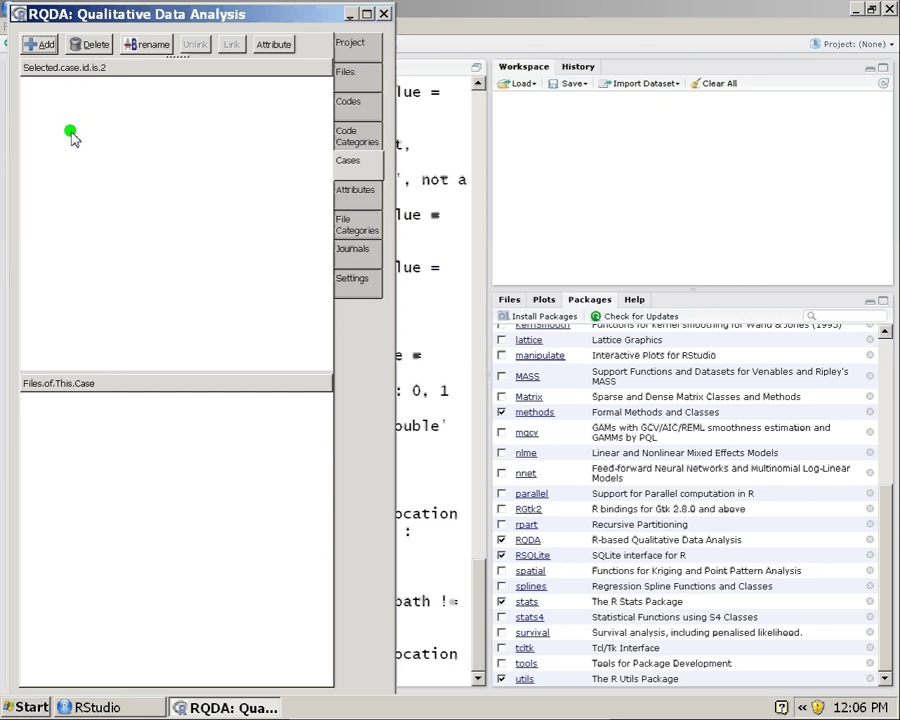
{"action": "left_click", "coordinate": [362, 226]}
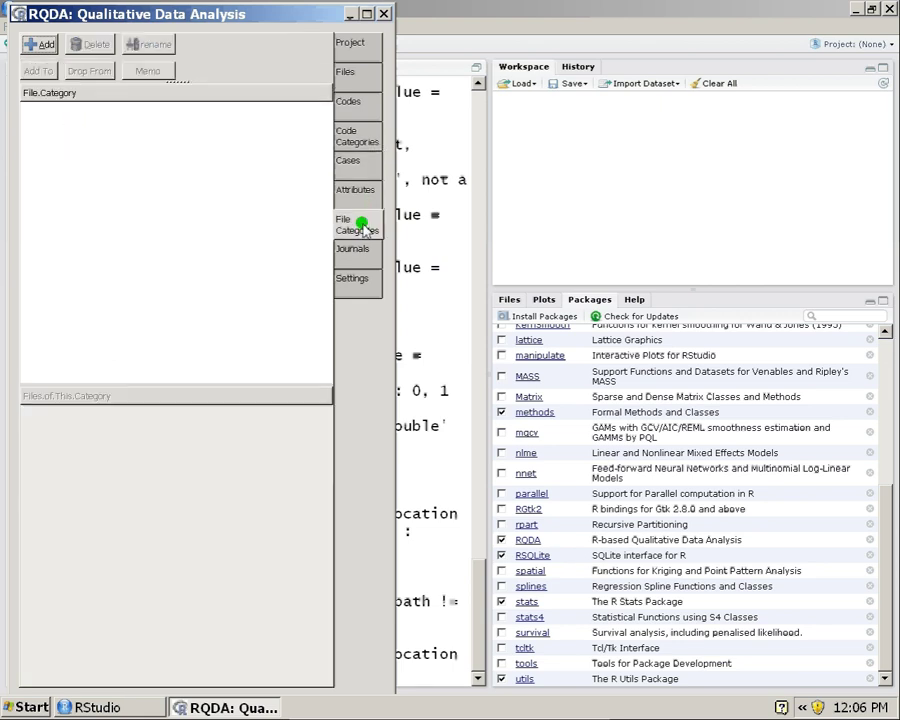
{"action": "left_click", "coordinate": [369, 168]}
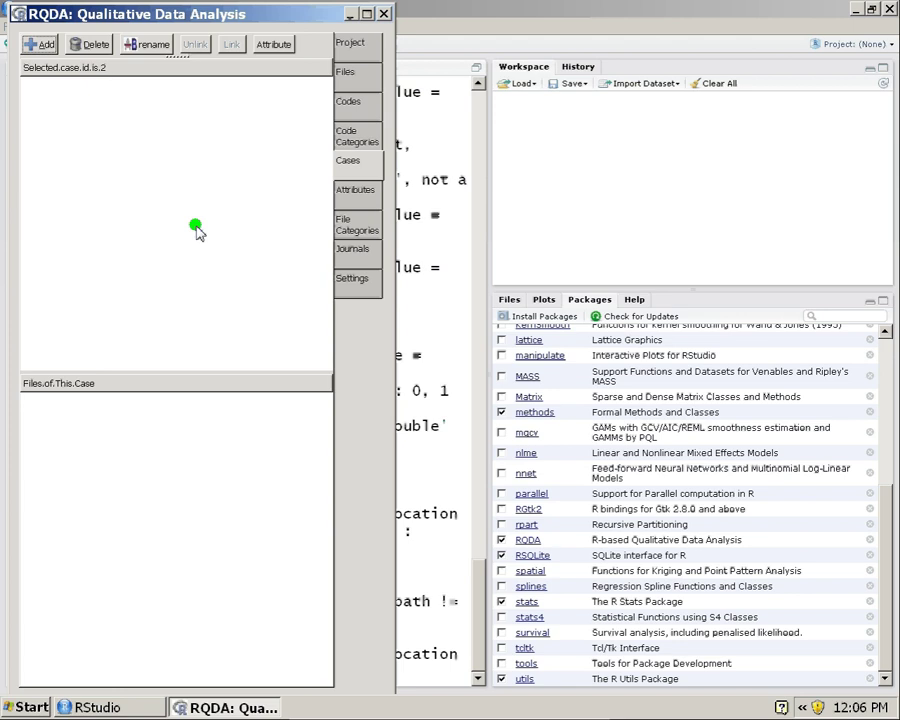
{"action": "left_click", "coordinate": [358, 230]}
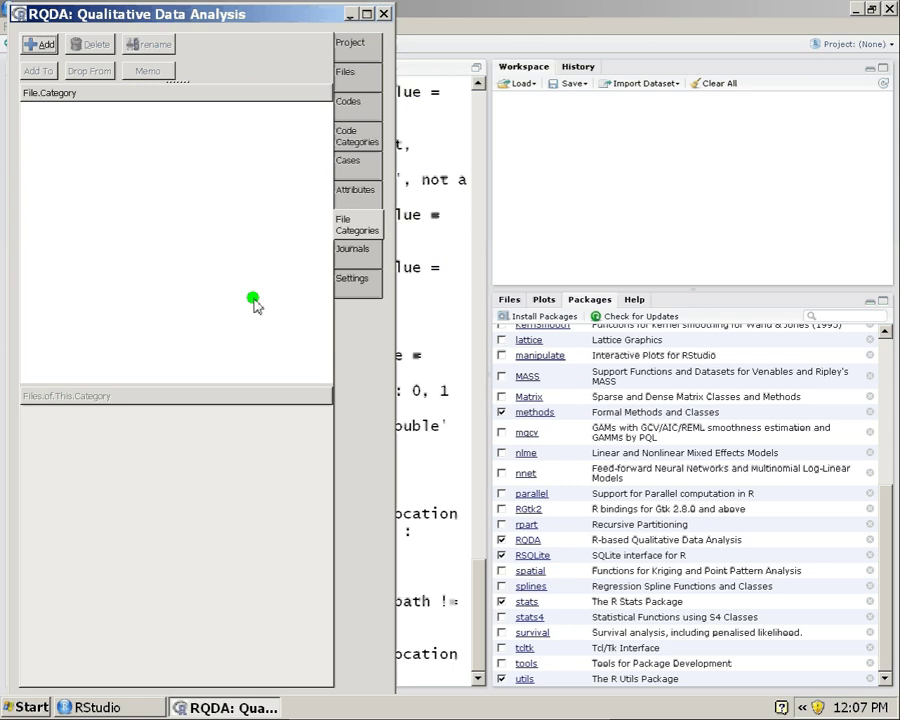
{"action": "left_click", "coordinate": [345, 164]}
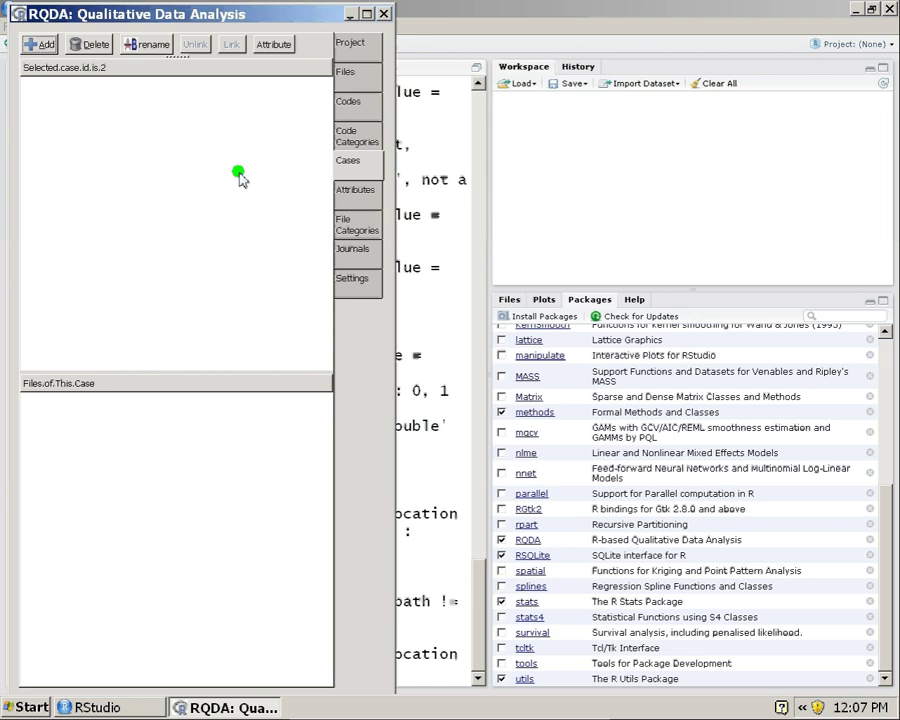
{"action": "left_click", "coordinate": [355, 228]}
{"action": "left_click", "coordinate": [357, 160]}
{"action": "left_click", "coordinate": [348, 226]}
Set the type of retrieval to unconditional in the project settings.
{"action": "left_click", "coordinate": [346, 278]}
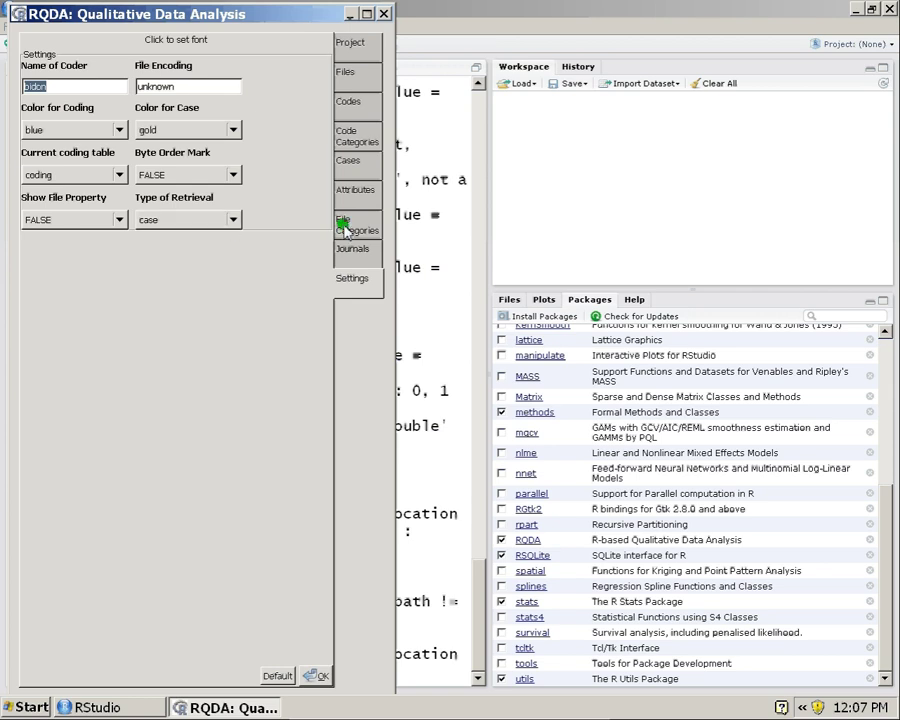
{"action": "left_click", "coordinate": [215, 221]}
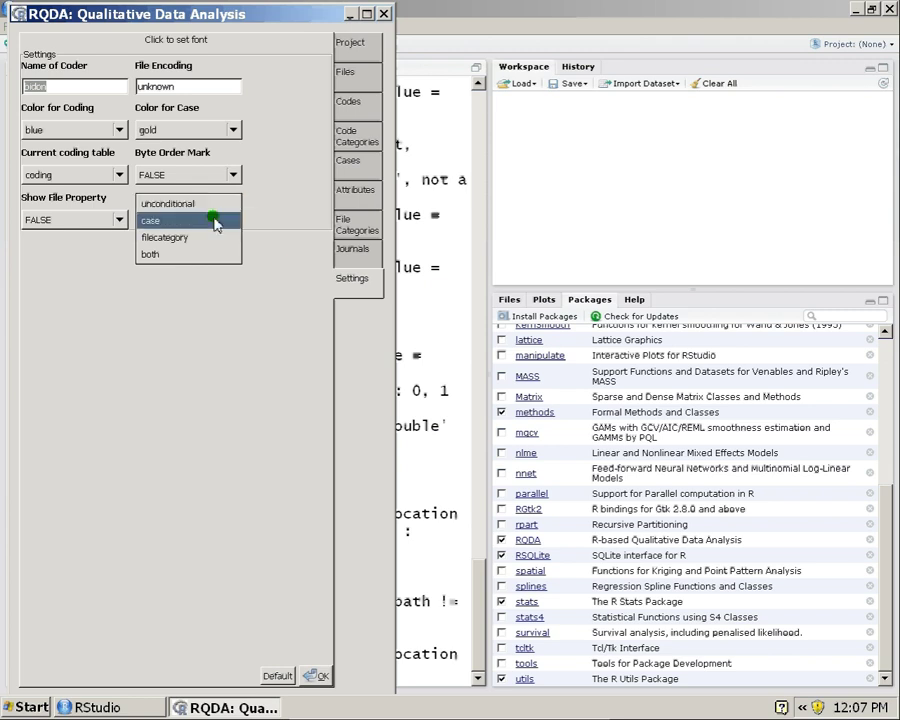
{"action": "left_click", "coordinate": [228, 237]}
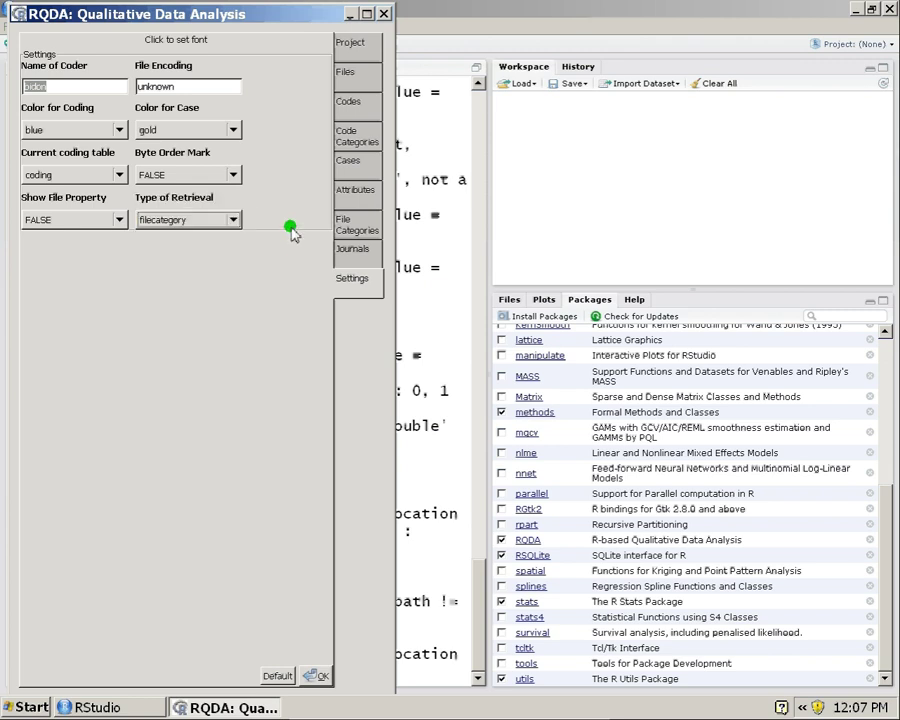
{"action": "left_click", "coordinate": [224, 220]}
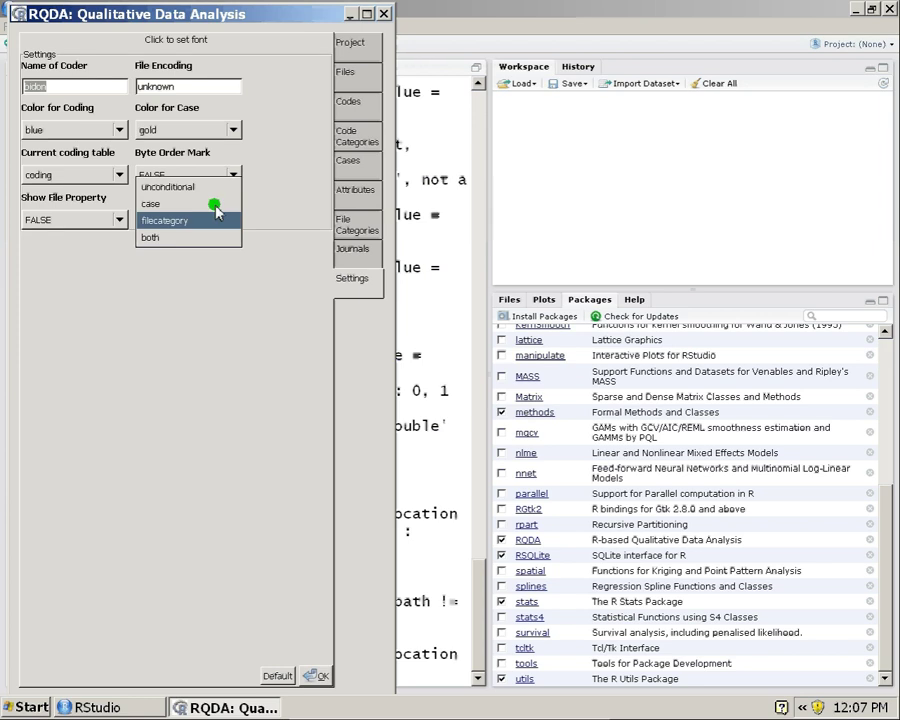
{"action": "left_click", "coordinate": [230, 185]}
Add a new case named Maculin to the project.
{"action": "left_click", "coordinate": [356, 138]}
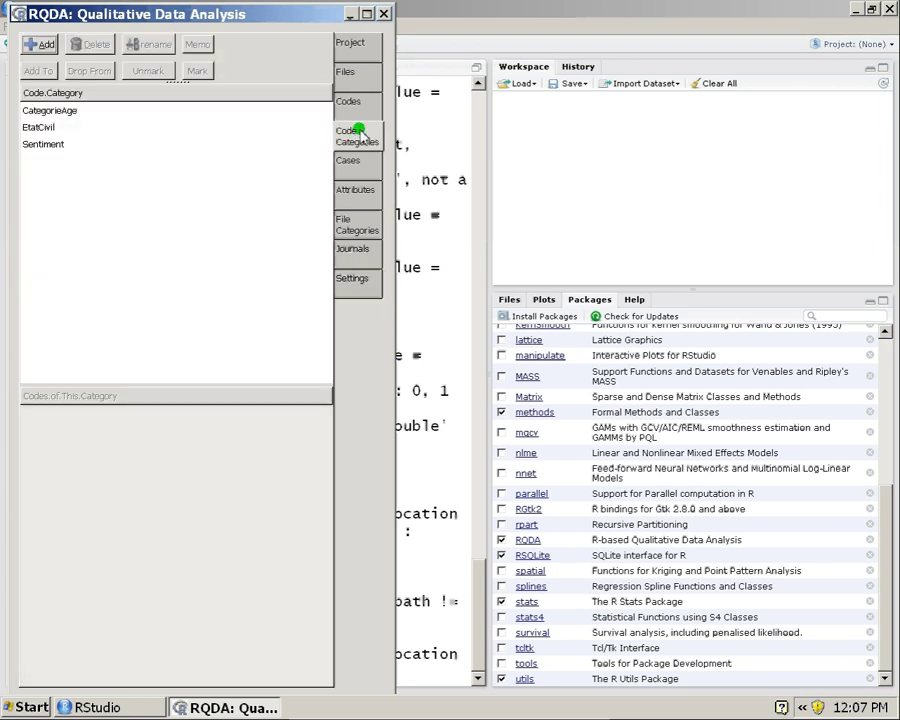
{"action": "left_click", "coordinate": [357, 103]}
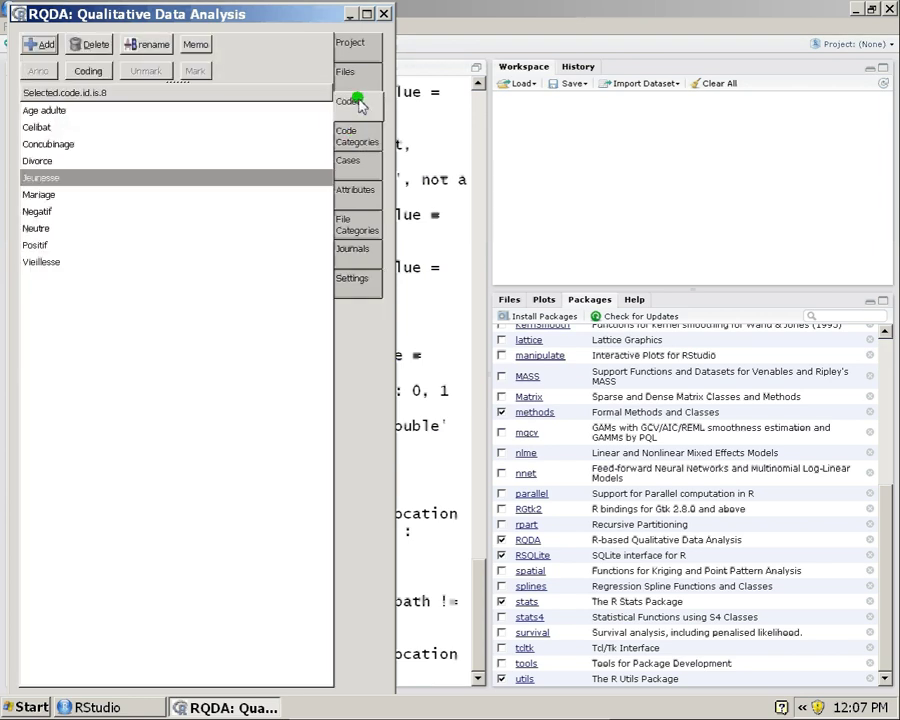
{"action": "left_click", "coordinate": [358, 170]}
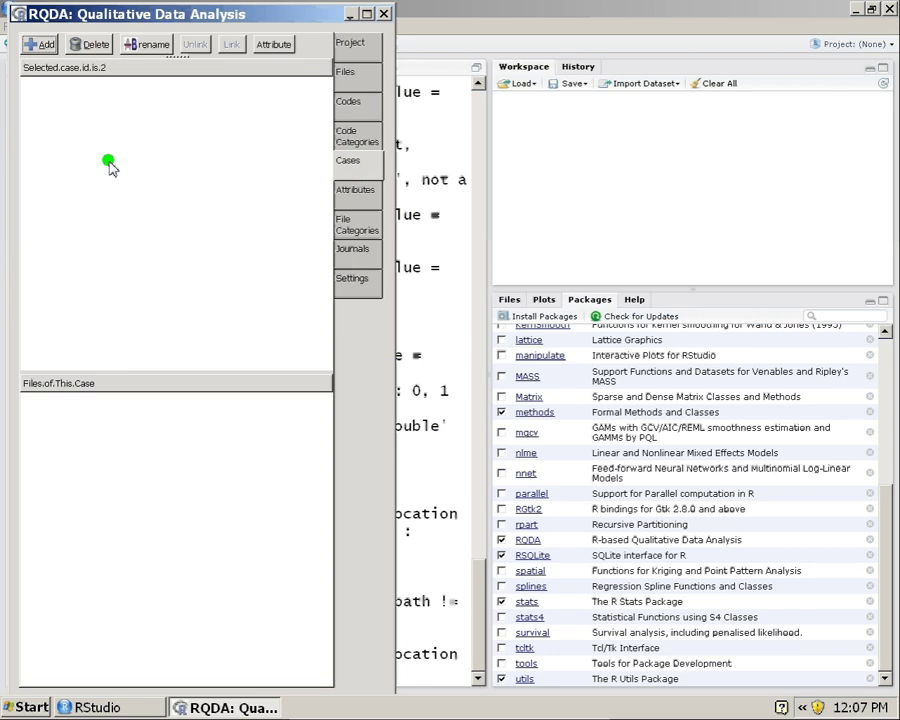
{"action": "left_click", "coordinate": [38, 44]}
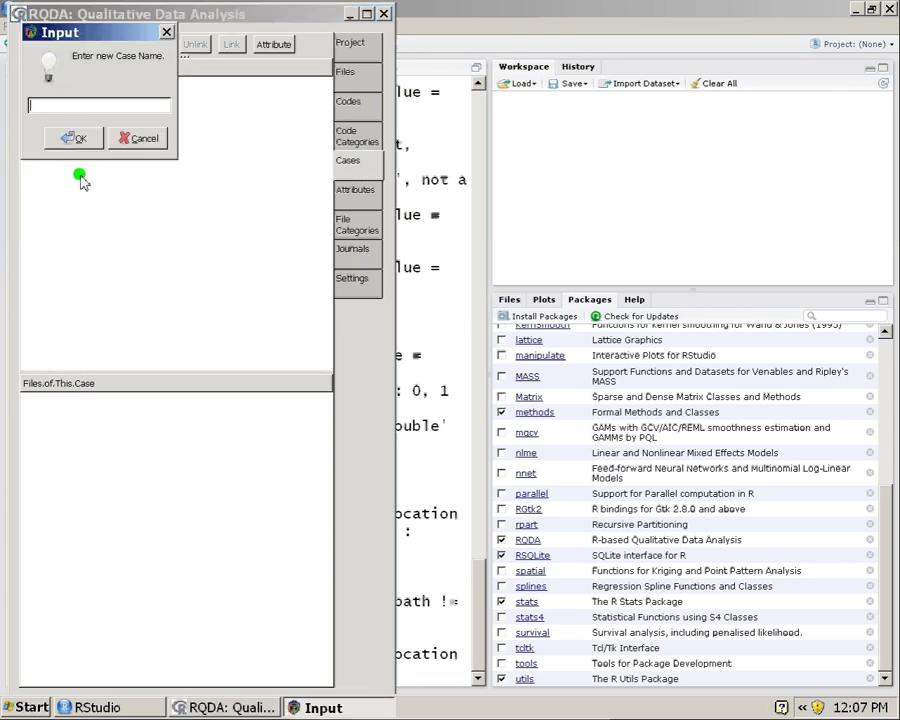
{"action": "type", "text": "Maculin"}
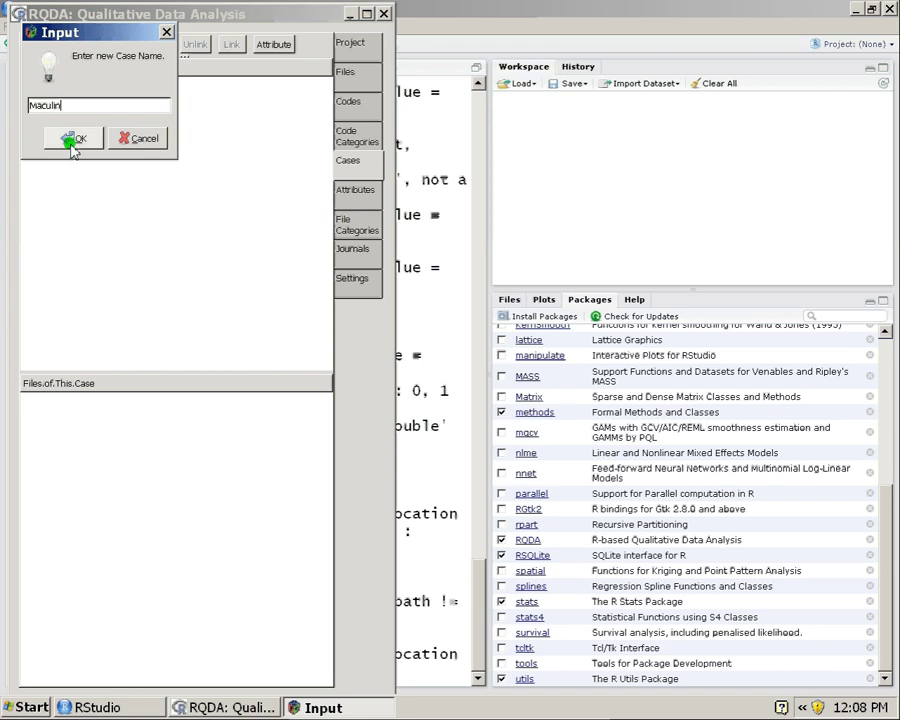
{"action": "left_click", "coordinate": [74, 137]}
Add a second case named Féminin.
{"action": "left_click", "coordinate": [47, 50]}
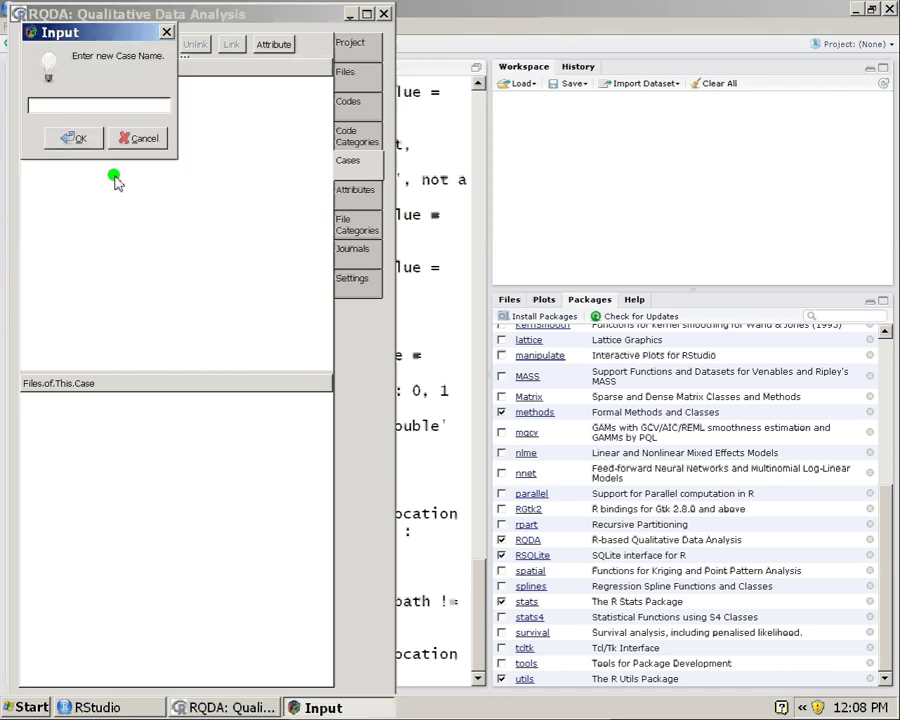
{"action": "type", "text": "Féminin"}
{"action": "left_click", "coordinate": [74, 139]}
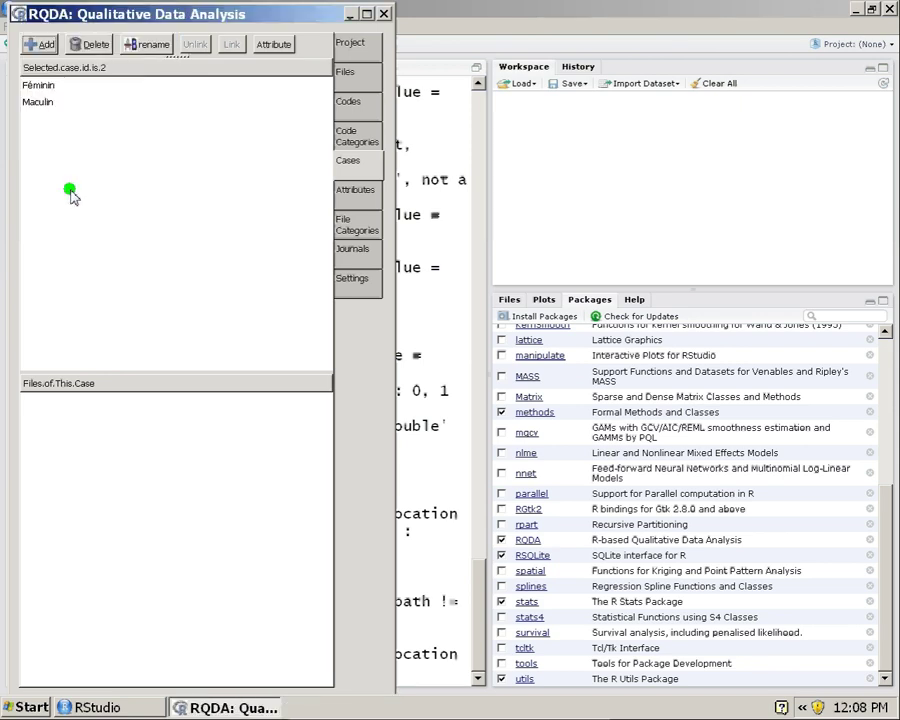
{"action": "left_click", "coordinate": [44, 88]}
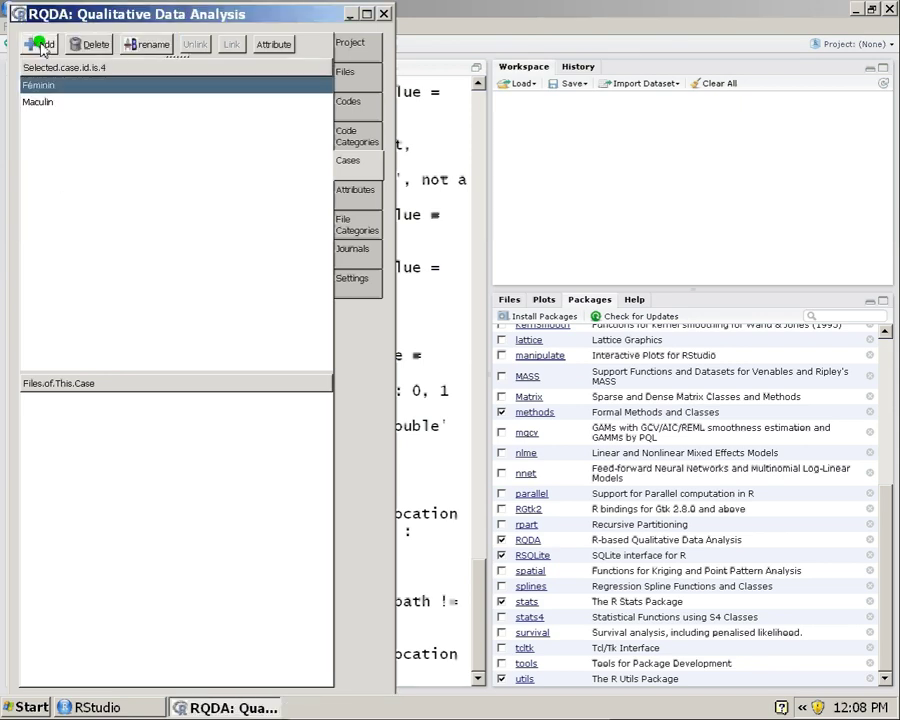
{"action": "left_click", "coordinate": [147, 48]}
{"action": "key", "text": "Escape"}
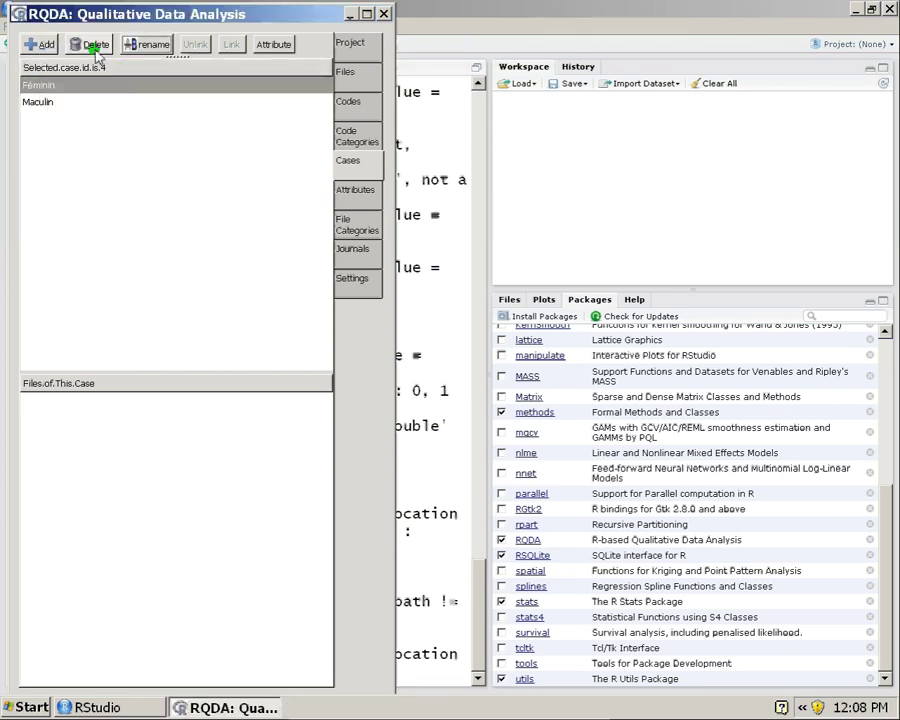
{"action": "left_click", "coordinate": [95, 47]}
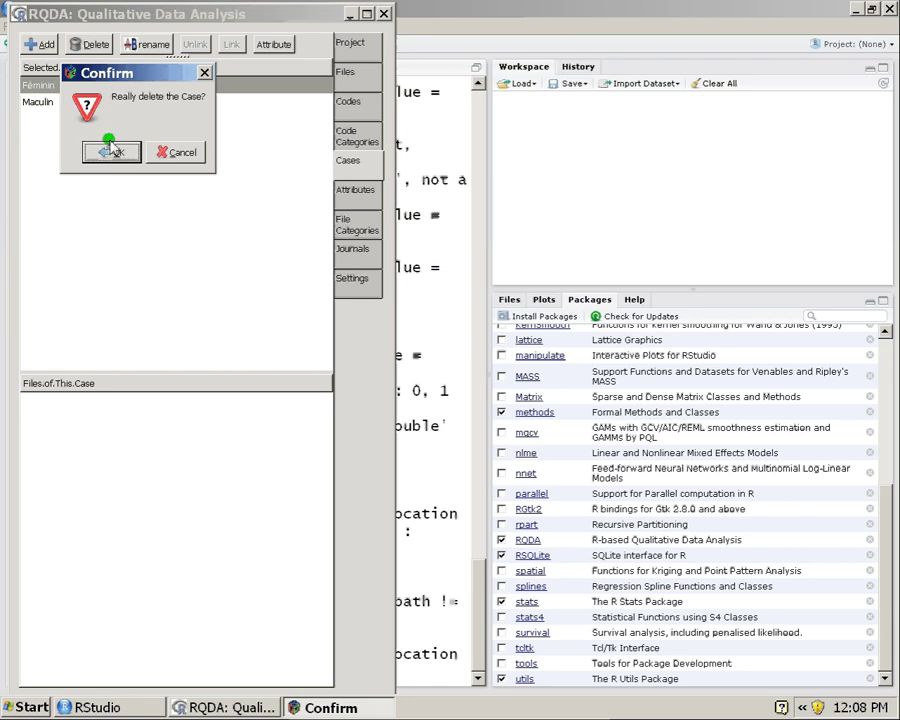
{"action": "left_click", "coordinate": [112, 150]}
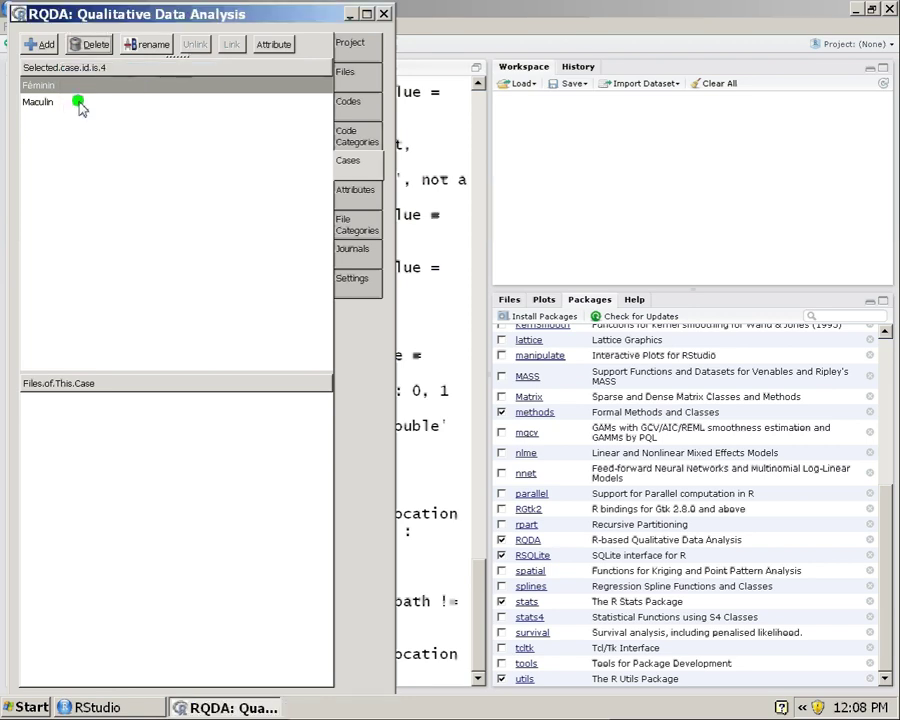
{"action": "left_click", "coordinate": [97, 45]}
Link the interview files Int01, Int03, Int05, Int07 and Int09 to the Féminin case.
{"action": "left_click", "coordinate": [57, 90]}
{"action": "left_click", "coordinate": [30, 106]}
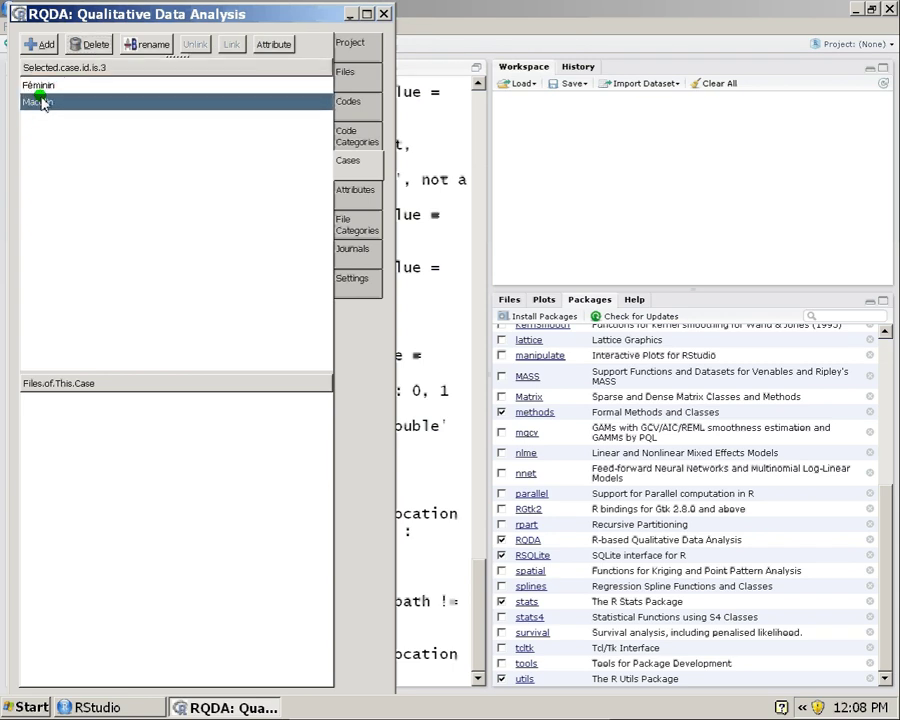
{"action": "left_click", "coordinate": [38, 87]}
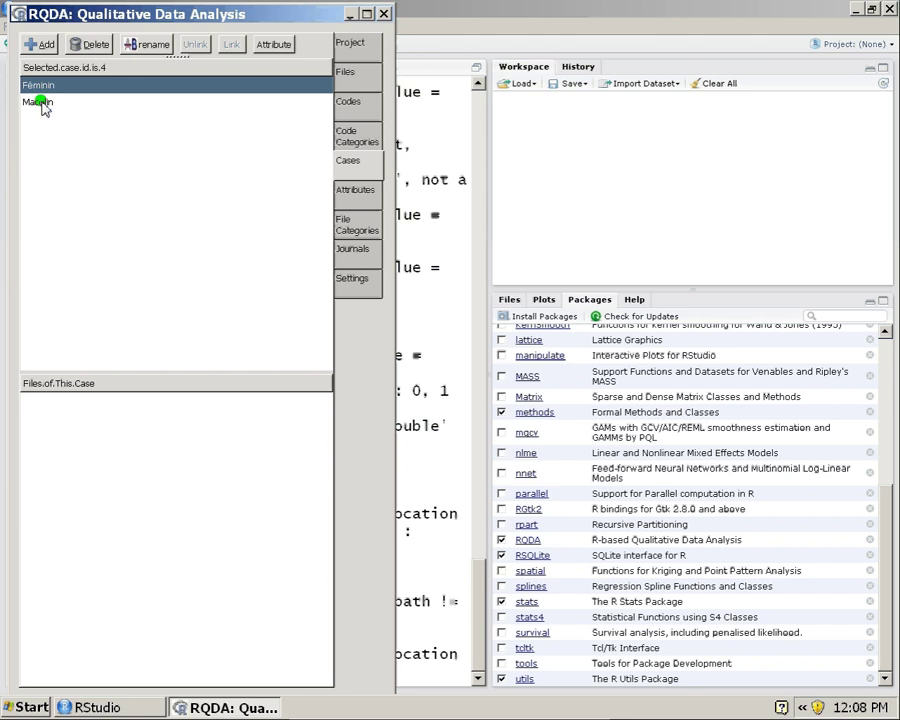
{"action": "left_click", "coordinate": [42, 88]}
{"action": "left_click", "coordinate": [28, 85]}
{"action": "left_click", "coordinate": [52, 87]}
{"action": "right_click", "coordinate": [53, 88]}
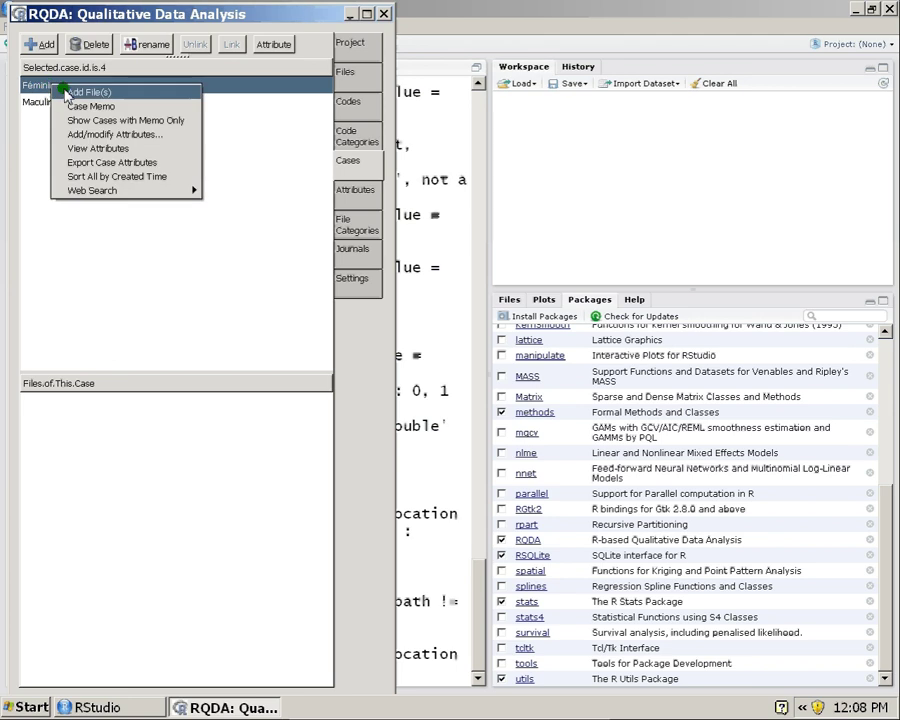
{"action": "left_click", "coordinate": [66, 92]}
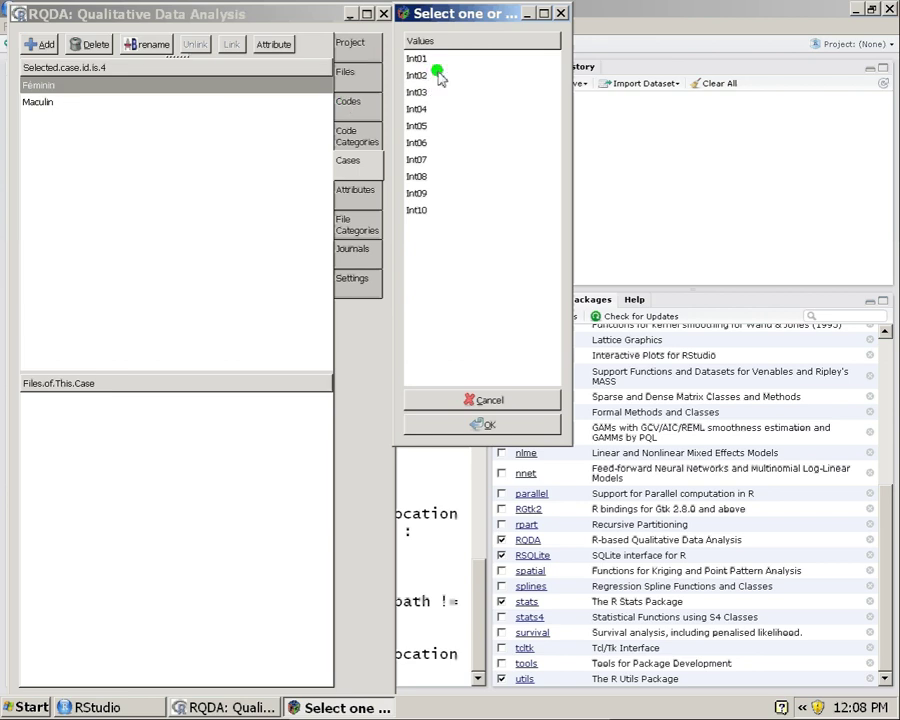
{"action": "left_click", "coordinate": [436, 59]}
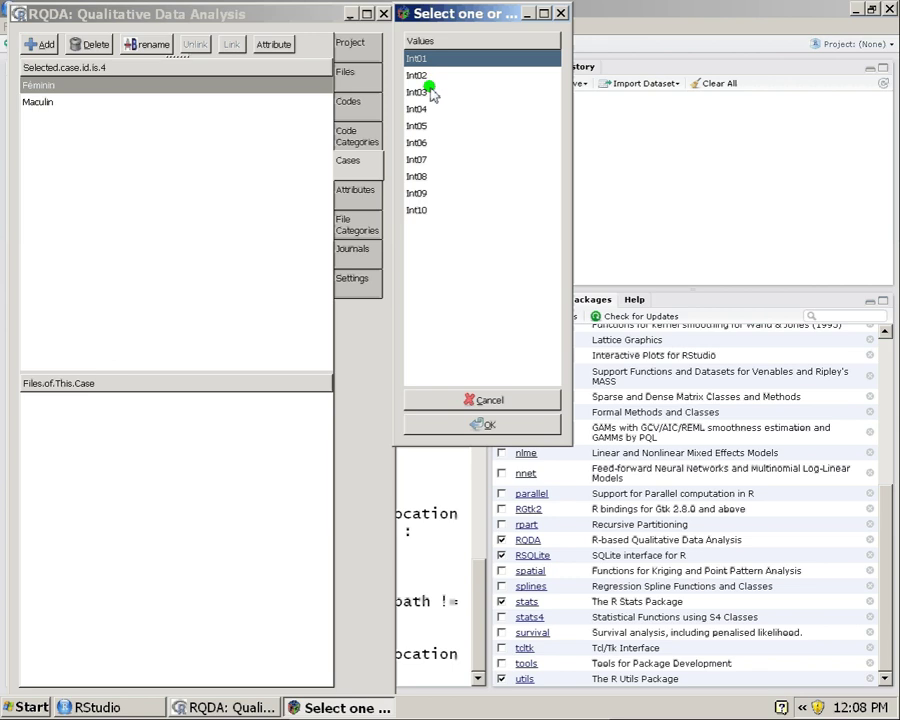
{"action": "left_click", "coordinate": [438, 93], "text": "ctrl"}
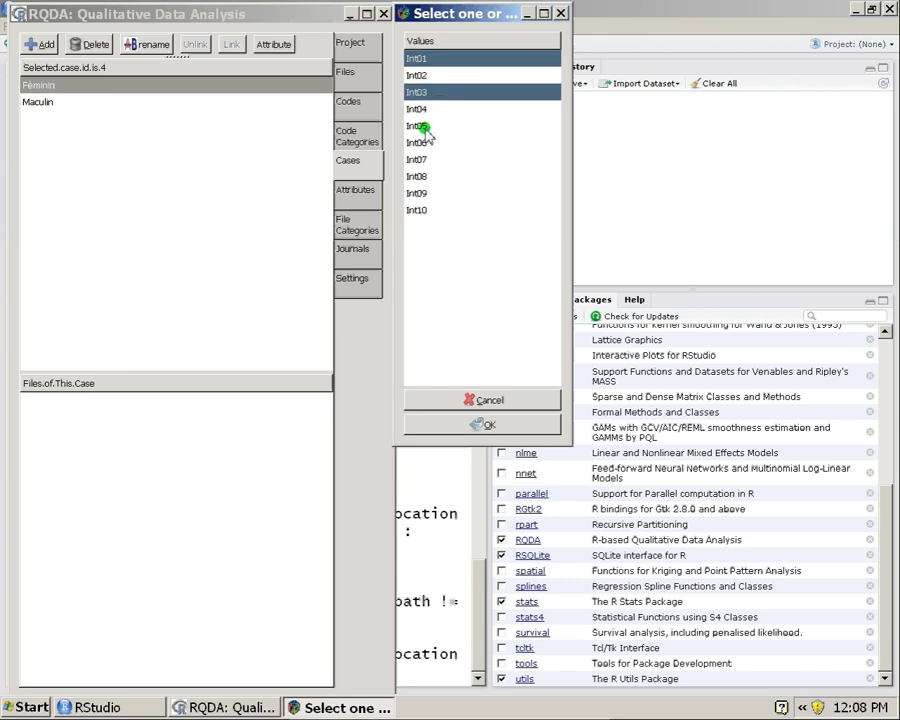
{"action": "left_click", "coordinate": [442, 127], "text": "ctrl"}
{"action": "left_click", "coordinate": [428, 158], "text": "ctrl"}
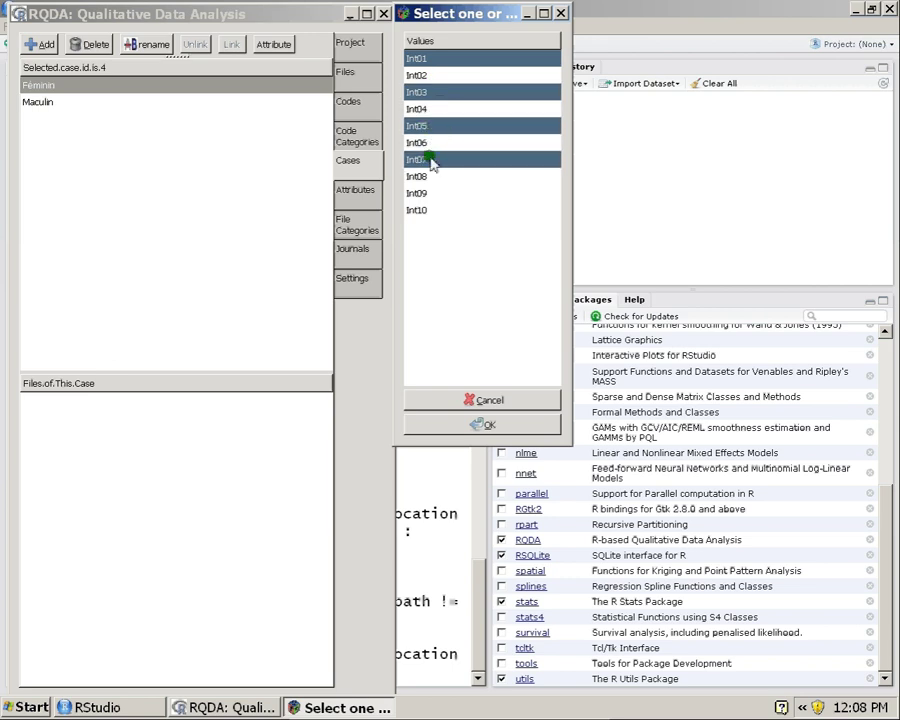
{"action": "left_click", "coordinate": [413, 193], "text": "ctrl"}
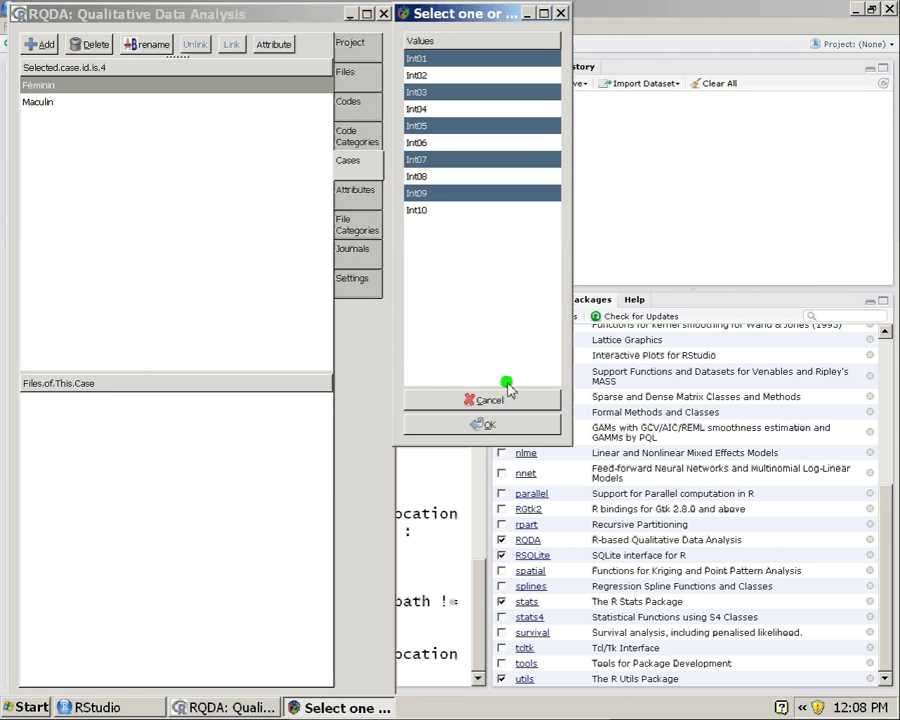
{"action": "left_click", "coordinate": [503, 422]}
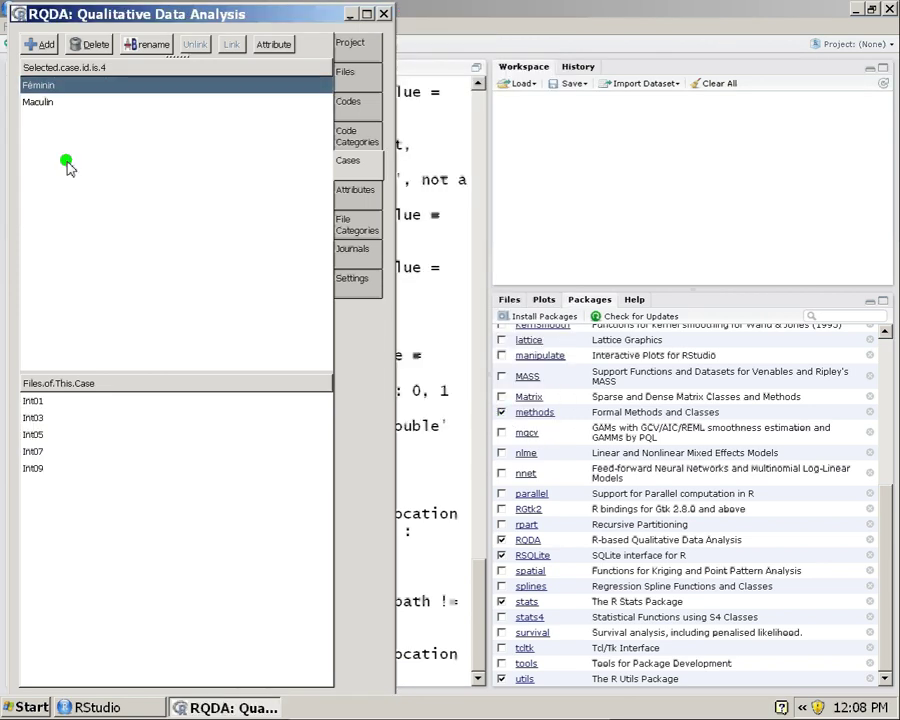
Link the interview files Int02, Int04, Int06, Int08 and Int10 to the Maculin case.
{"action": "left_click", "coordinate": [55, 104]}
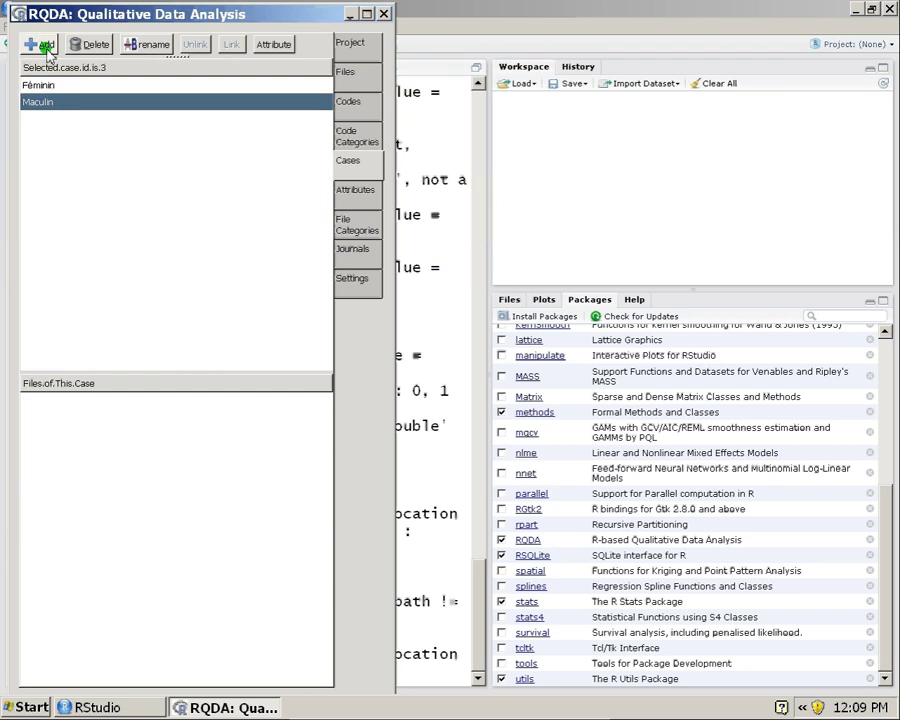
{"action": "right_click", "coordinate": [55, 105]}
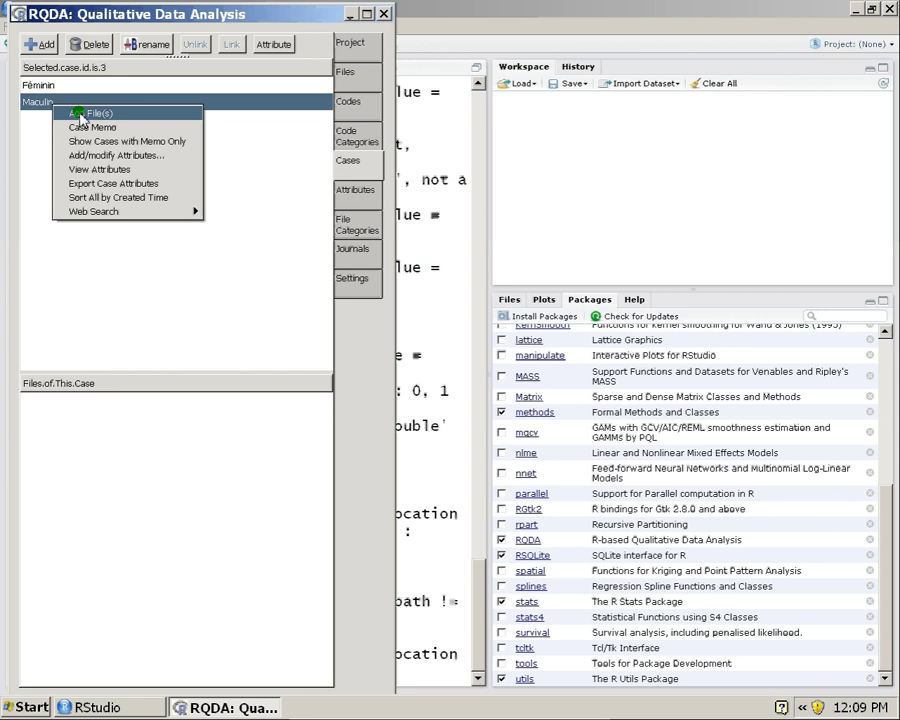
{"action": "left_click", "coordinate": [80, 114]}
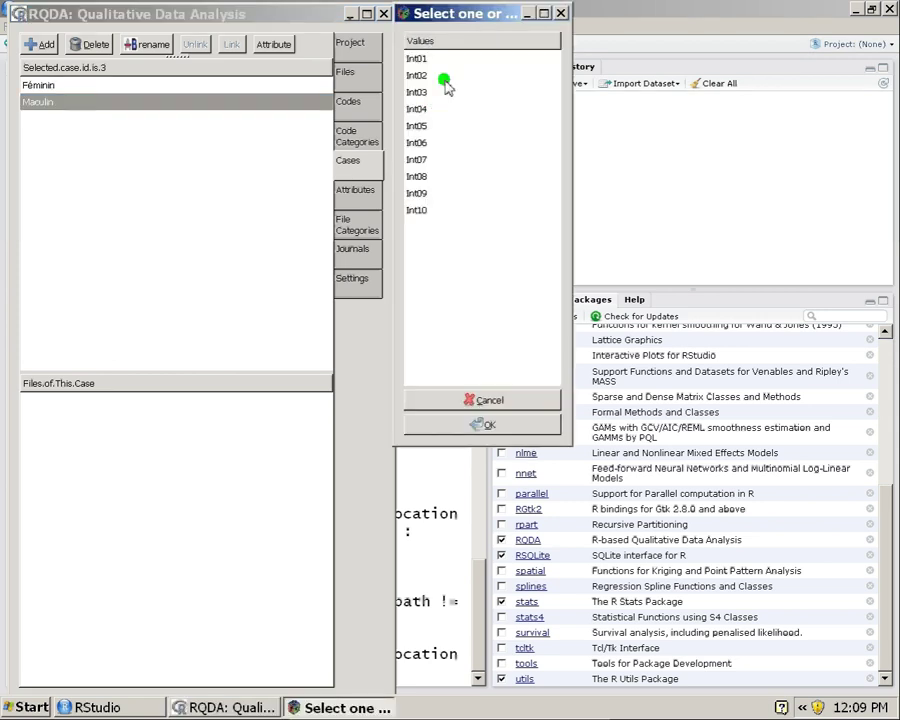
{"action": "left_click", "coordinate": [440, 77]}
{"action": "left_click", "coordinate": [445, 110], "text": "ctrl"}
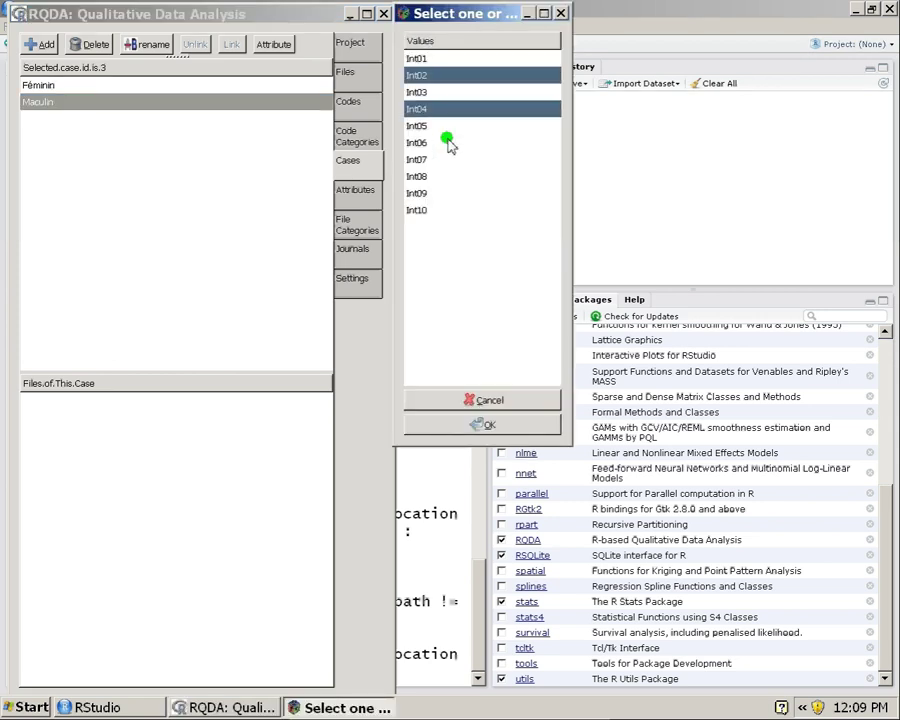
{"action": "left_click", "coordinate": [447, 142], "text": "ctrl"}
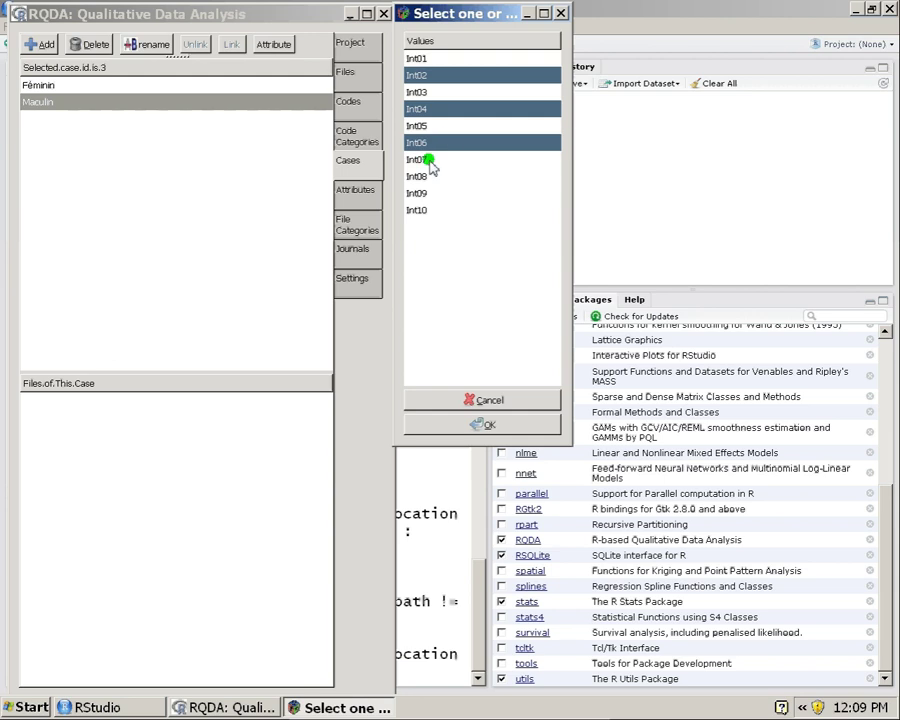
{"action": "left_click", "coordinate": [440, 177], "text": "ctrl"}
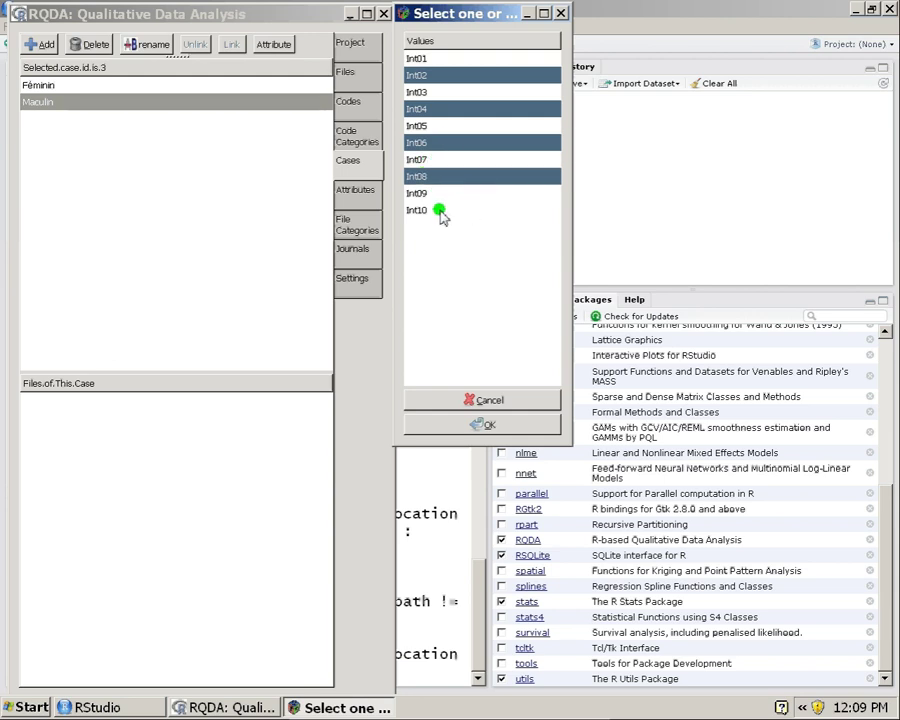
{"action": "left_click", "coordinate": [466, 210], "text": "ctrl"}
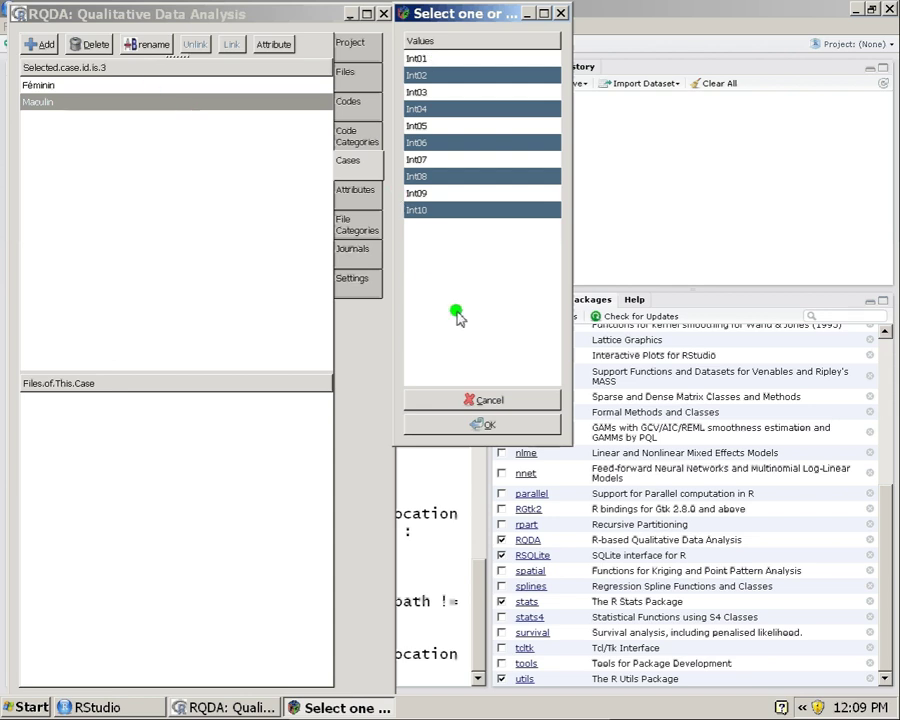
{"action": "left_click", "coordinate": [482, 426]}
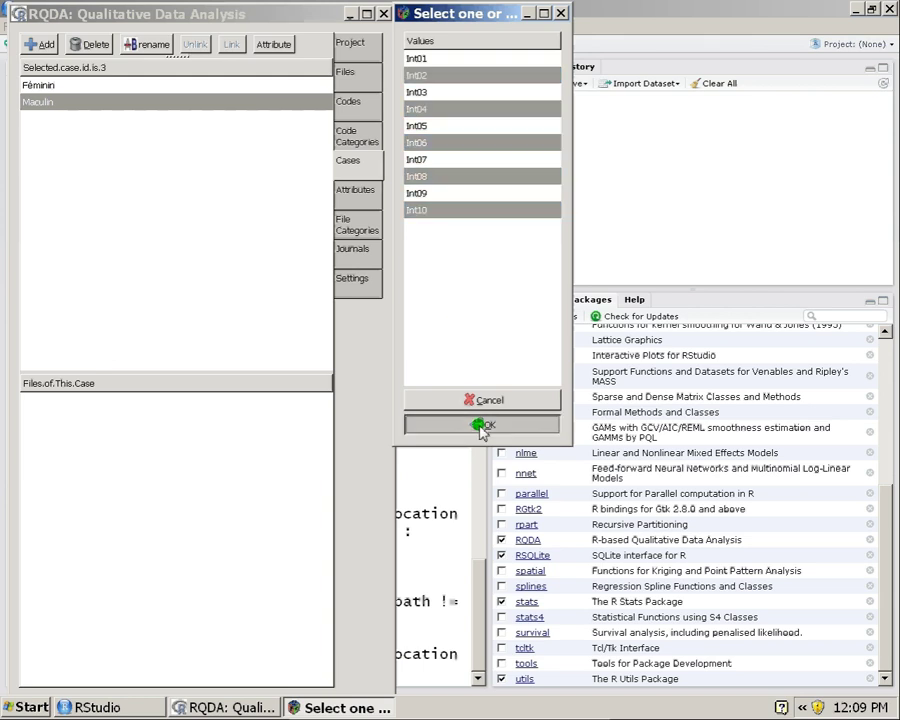
Review the interview files linked to the Féminin and Maculin cases.
{"action": "left_click", "coordinate": [92, 86]}
{"action": "left_click", "coordinate": [102, 418]}
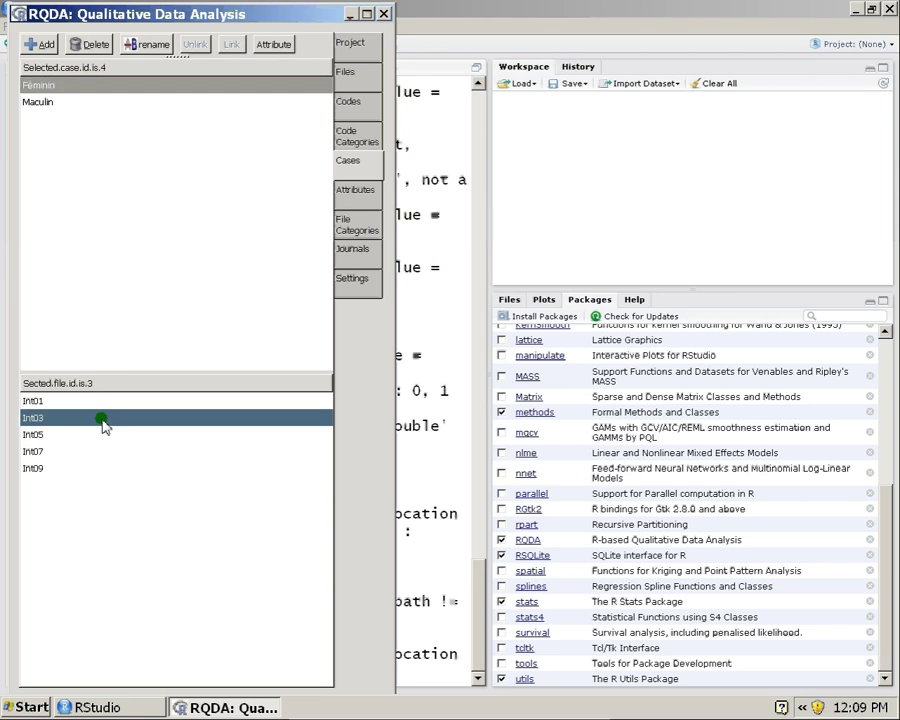
{"action": "left_click", "coordinate": [82, 102]}
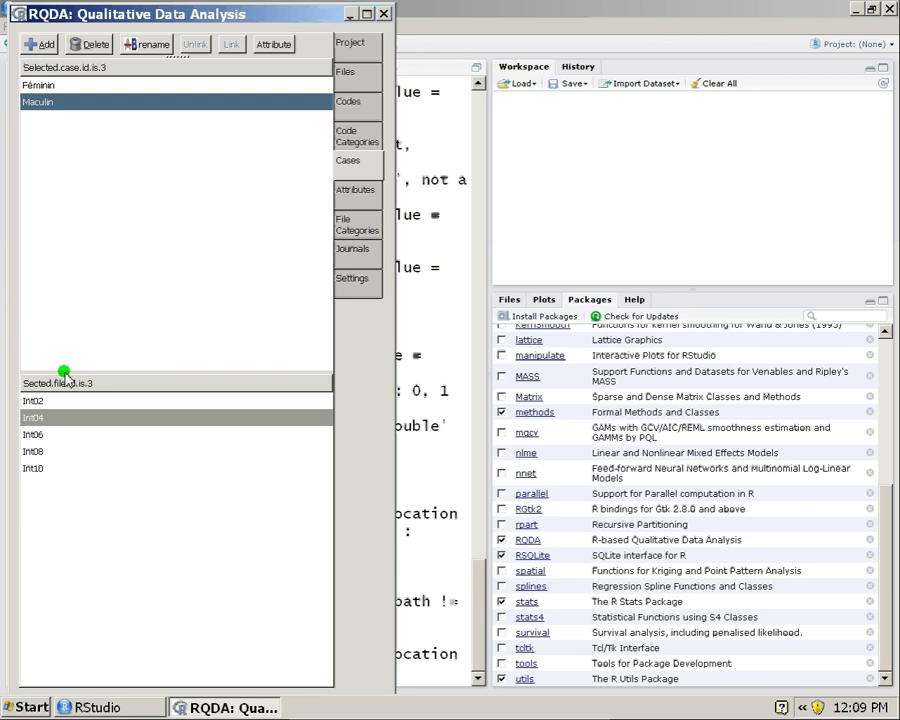
{"action": "left_click", "coordinate": [46, 401]}
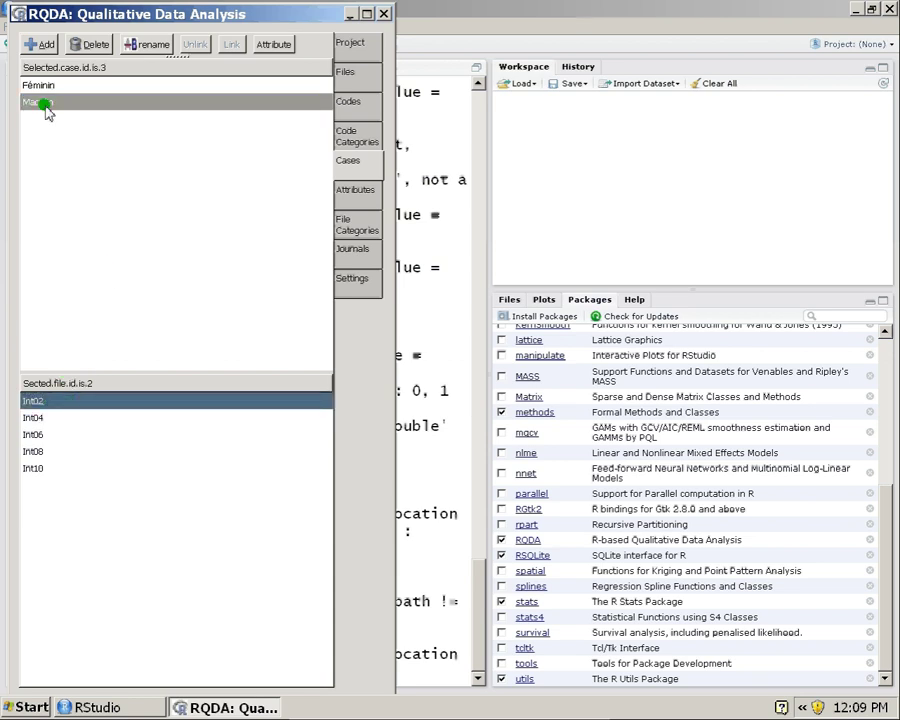
{"action": "left_click", "coordinate": [70, 417]}
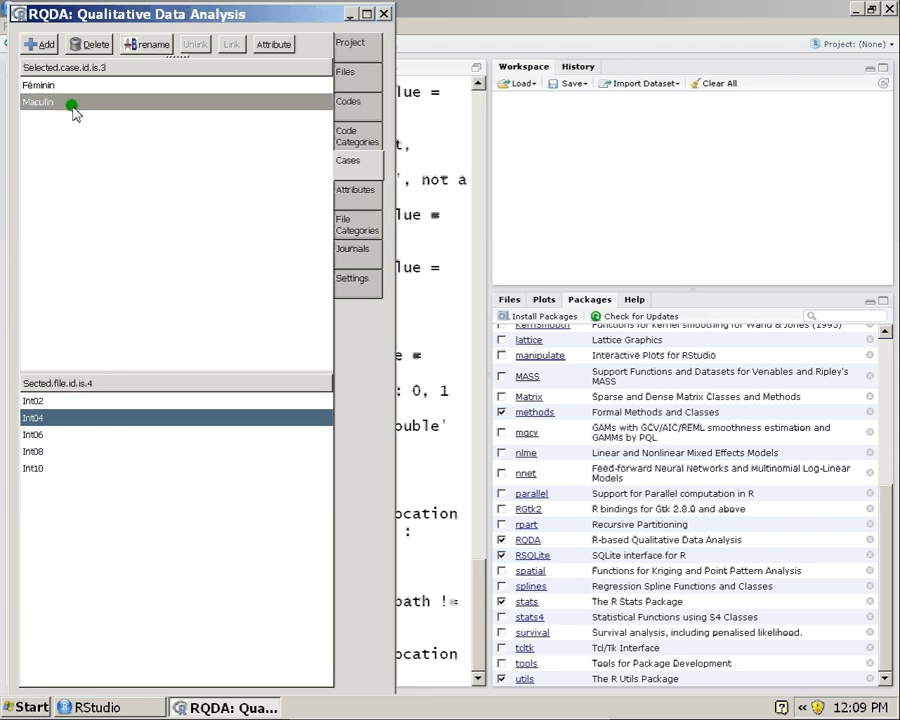
{"action": "left_click", "coordinate": [70, 87]}
{"action": "left_click", "coordinate": [74, 401]}
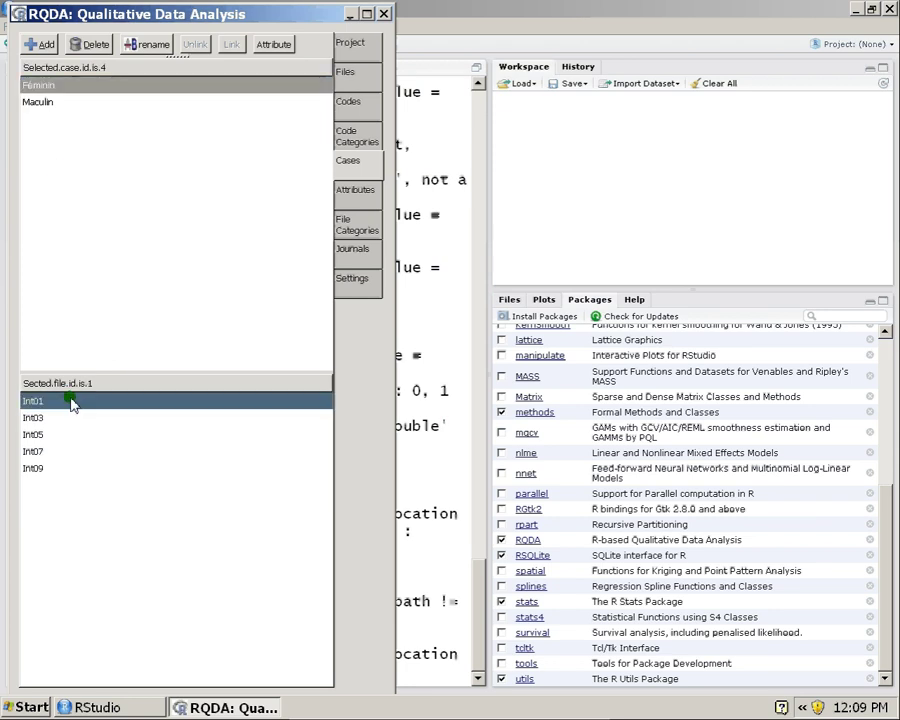
{"action": "left_click", "coordinate": [65, 418]}
{"action": "left_click", "coordinate": [66, 435]}
{"action": "left_click", "coordinate": [66, 451]}
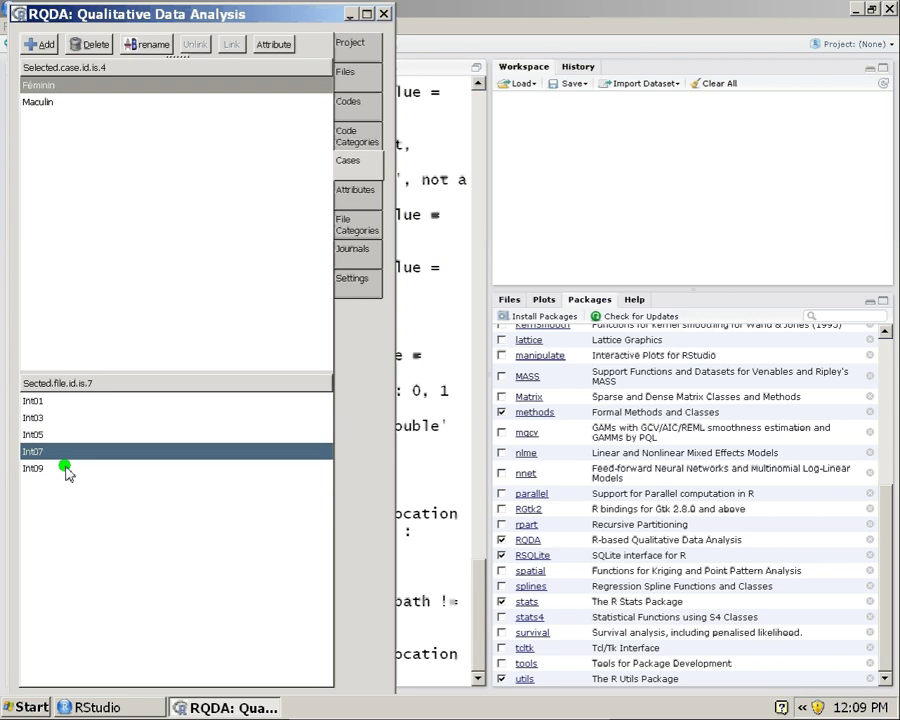
{"action": "left_click", "coordinate": [66, 468]}
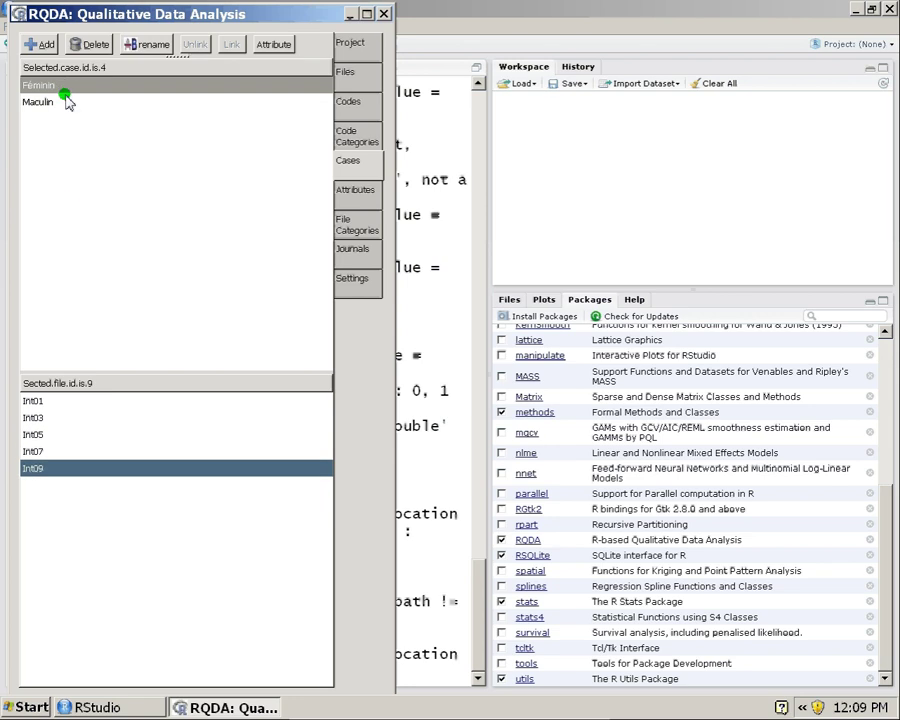